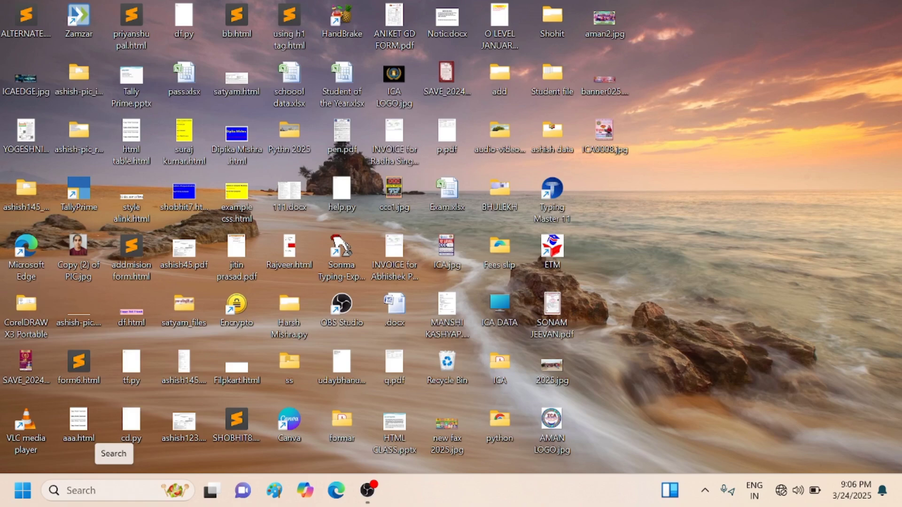
# - Launch TallyPrime from the desktop search and continue in Educational Mode
pyautogui.click(116, 493)
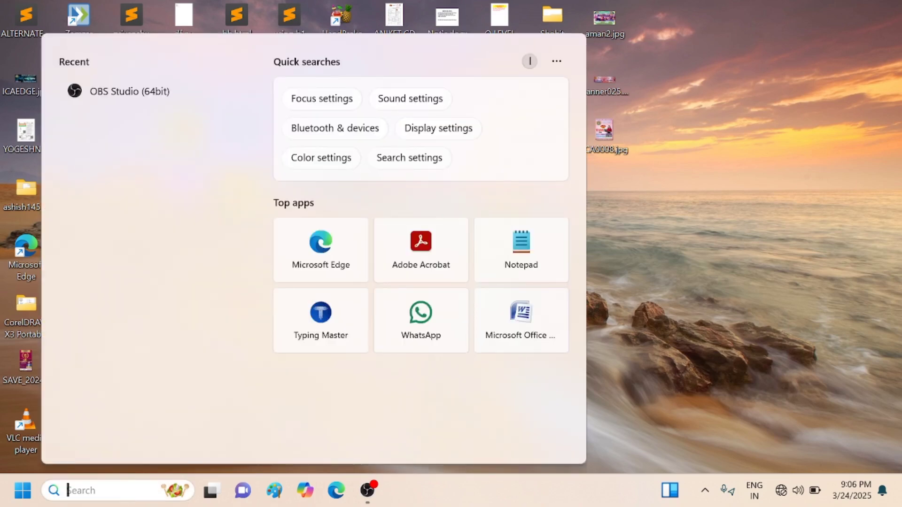
pyautogui.write('tall')
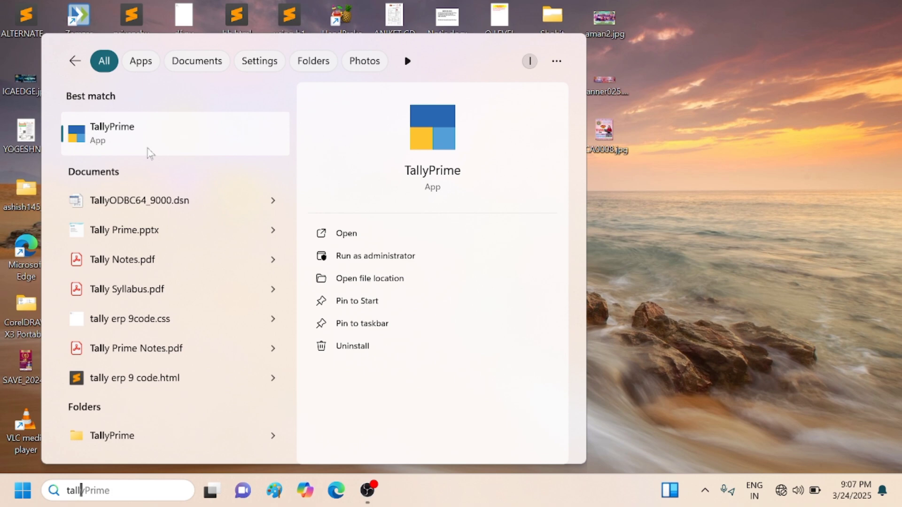
pyautogui.click(148, 149)
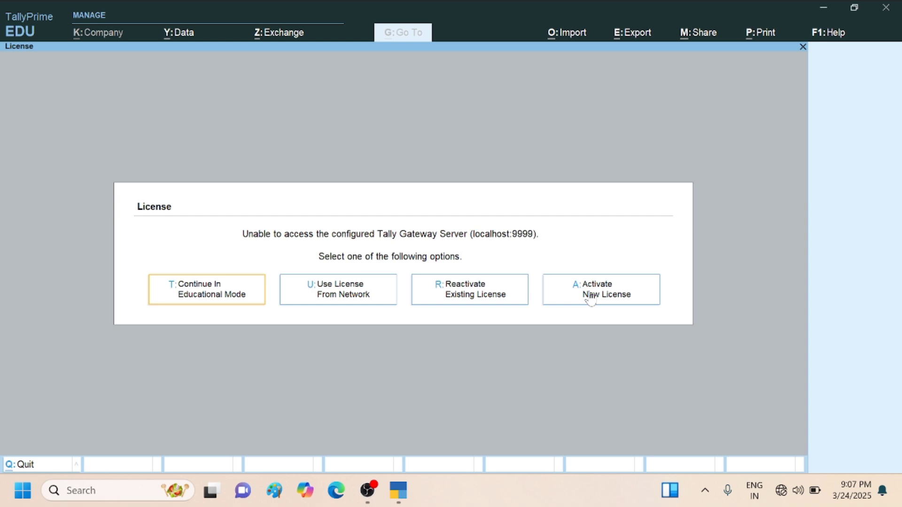
pyautogui.click(222, 293)
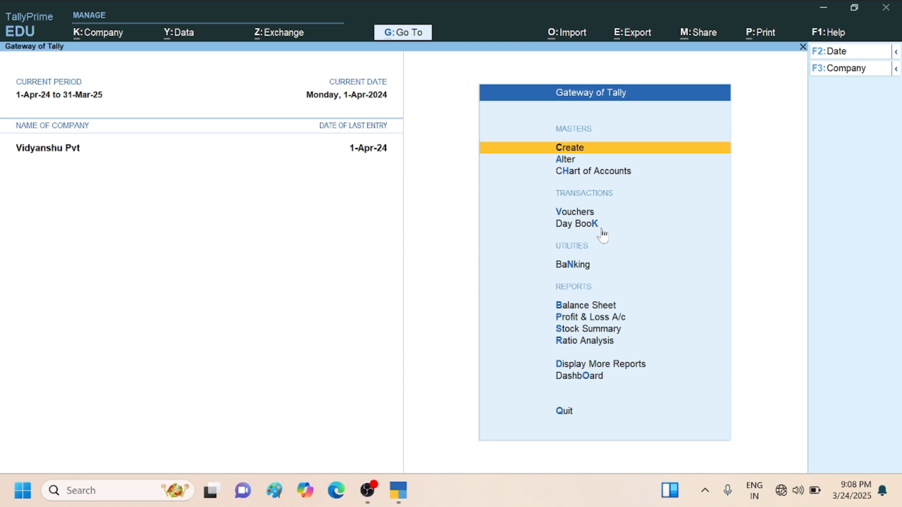
# - Open the Company Creation form from the list of companies
pyautogui.press('Return')
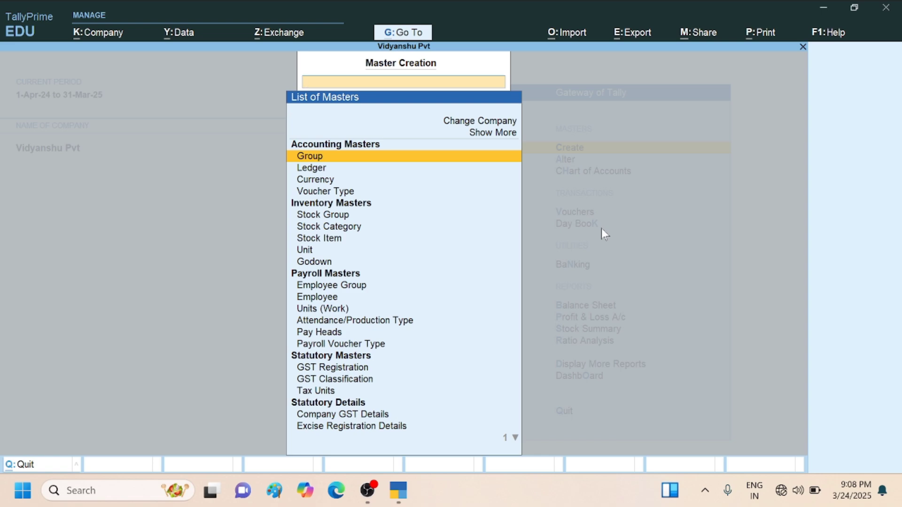
pyautogui.press('Escape')
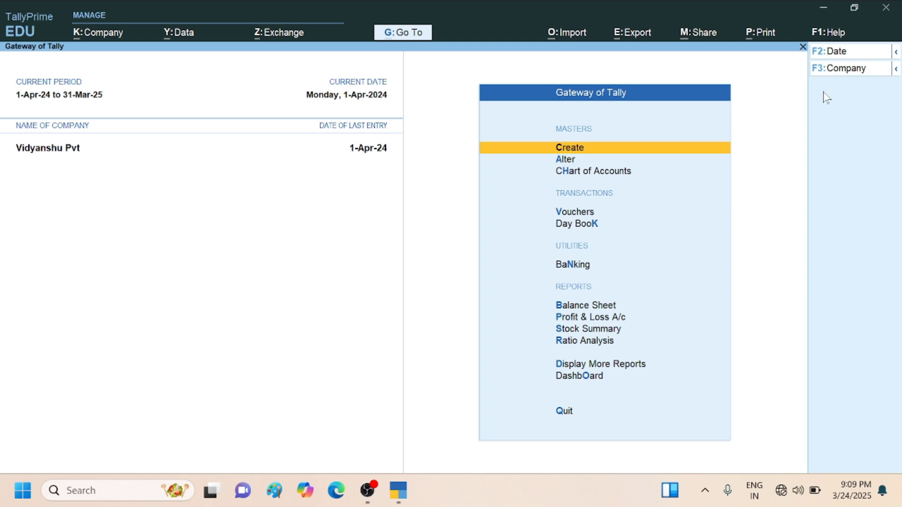
pyautogui.press('F3')
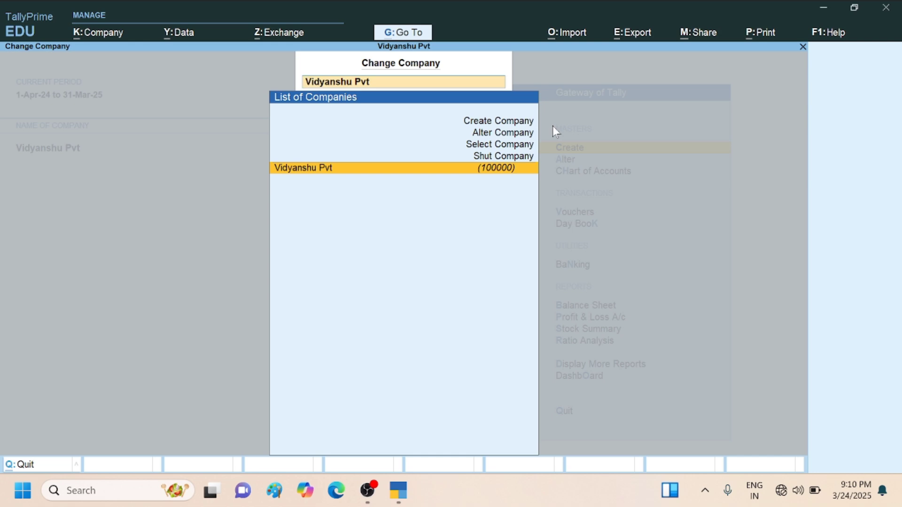
pyautogui.press('Up')
pyautogui.press('Up')
pyautogui.press('Up')
pyautogui.press('Up')
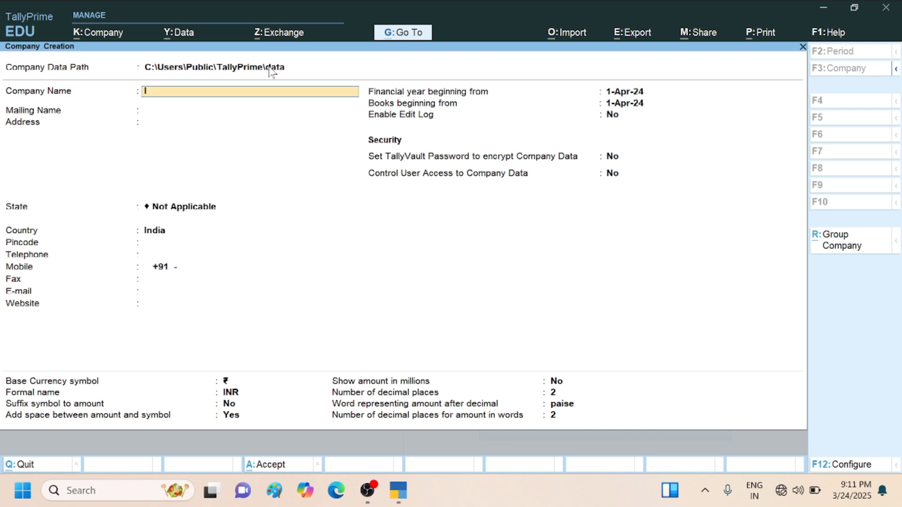
# - Name the new company ICA EDUCATION and keep the same text as its mailing name
pyautogui.write('c')
pyautogui.press('BackSpace')
pyautogui.write('CA EDUCATION')
pyautogui.press('Return')
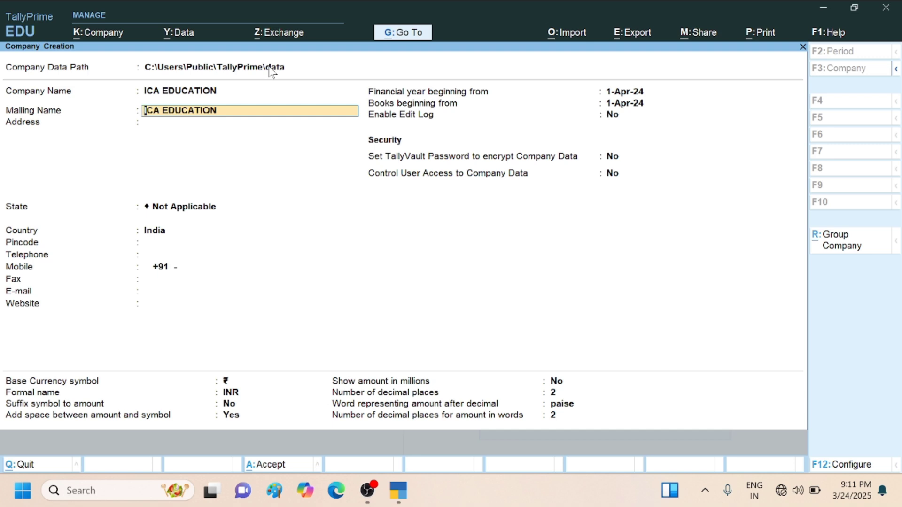
pyautogui.press('Return')
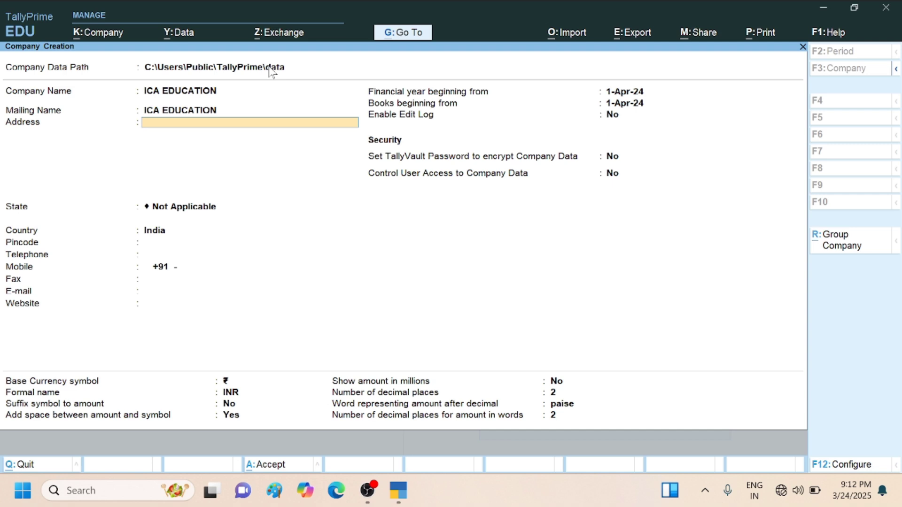
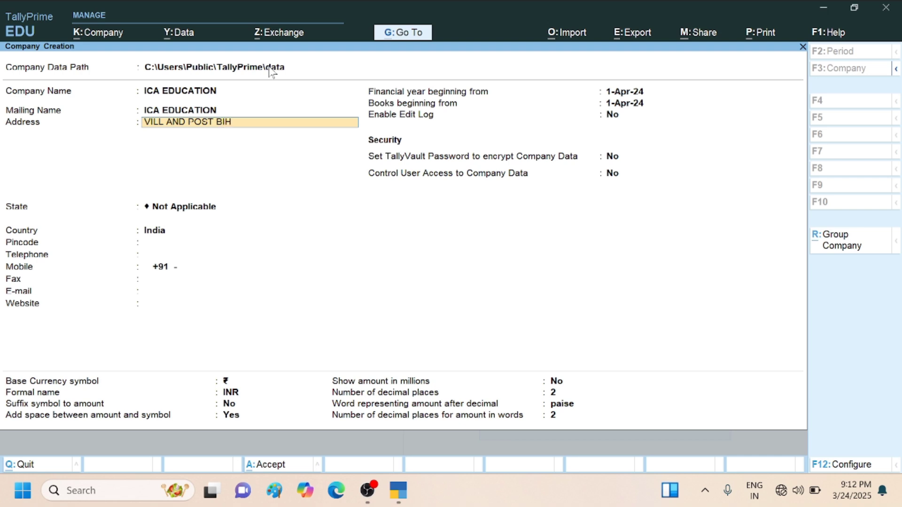
# - Enter the company's village and post office as the first address line
pyautogui.press('BackSpace')
pyautogui.press('Return')
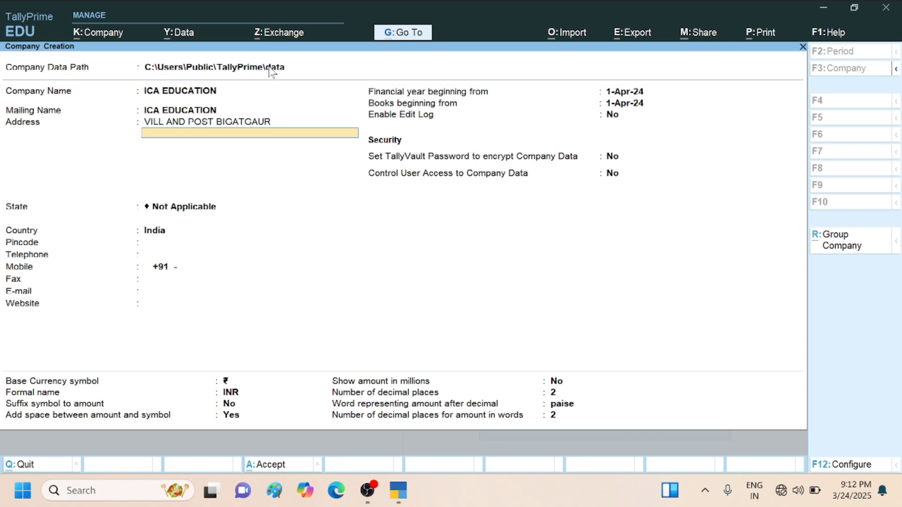
# - Add the district and the state abbreviation as the second and third address lines
pyautogui.write('DIST SITAPUR')
pyautogui.press('Return')
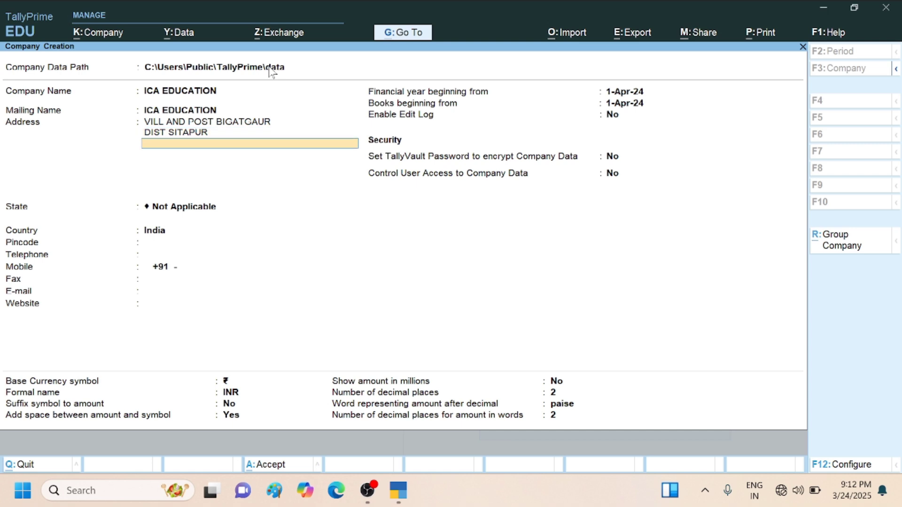
pyautogui.write('UP')
pyautogui.press('Return')
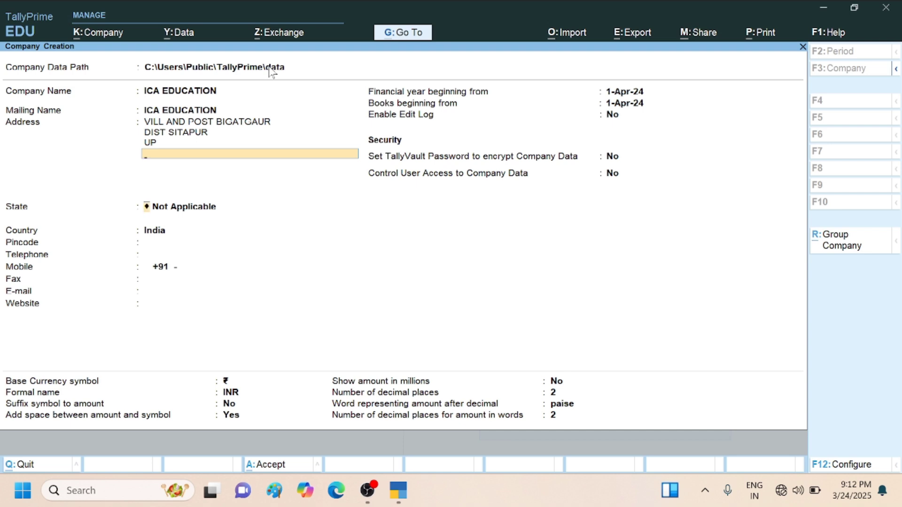
pyautogui.press('Return')
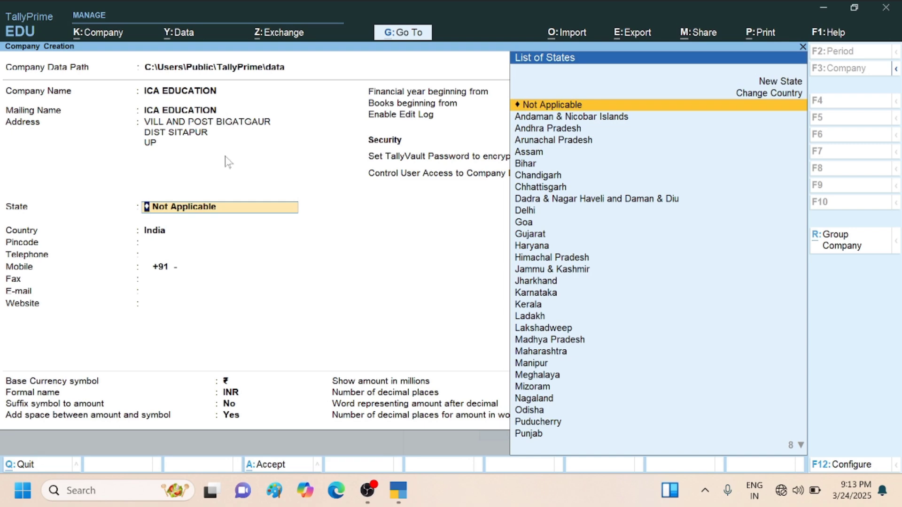
# - Set the company's state to Uttar Pradesh and keep India as the country
pyautogui.write('U')
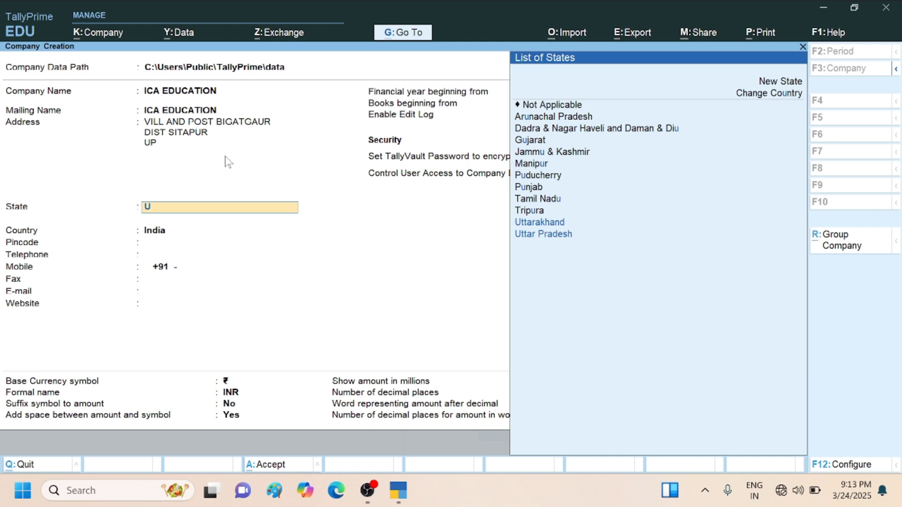
pyautogui.press('Down')
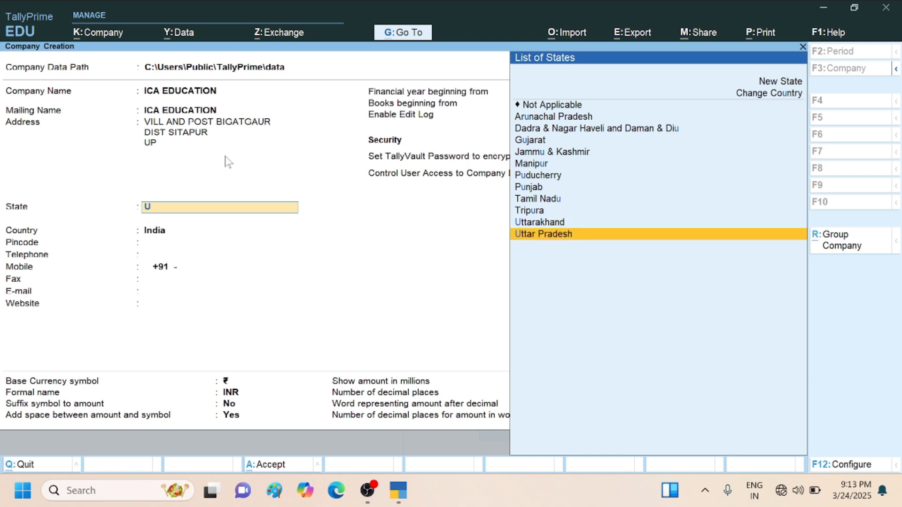
pyautogui.press('Return')
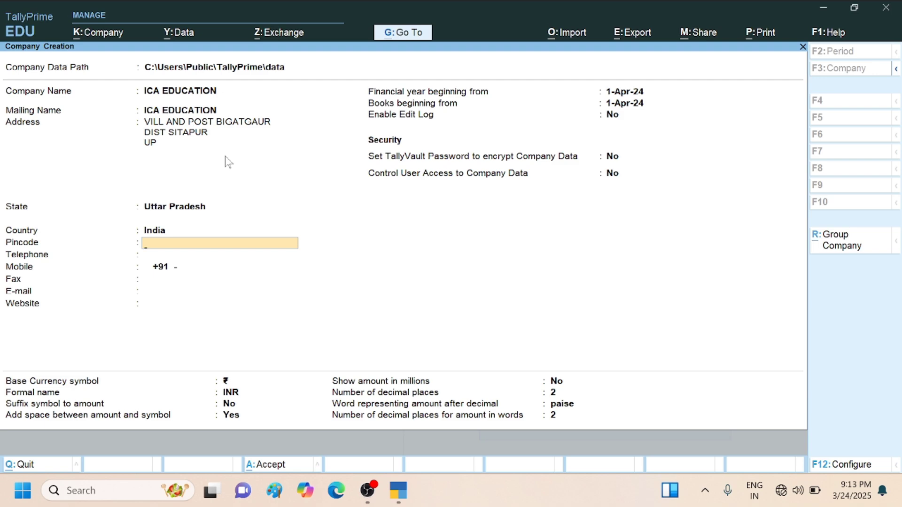
pyautogui.press('BackSpace')
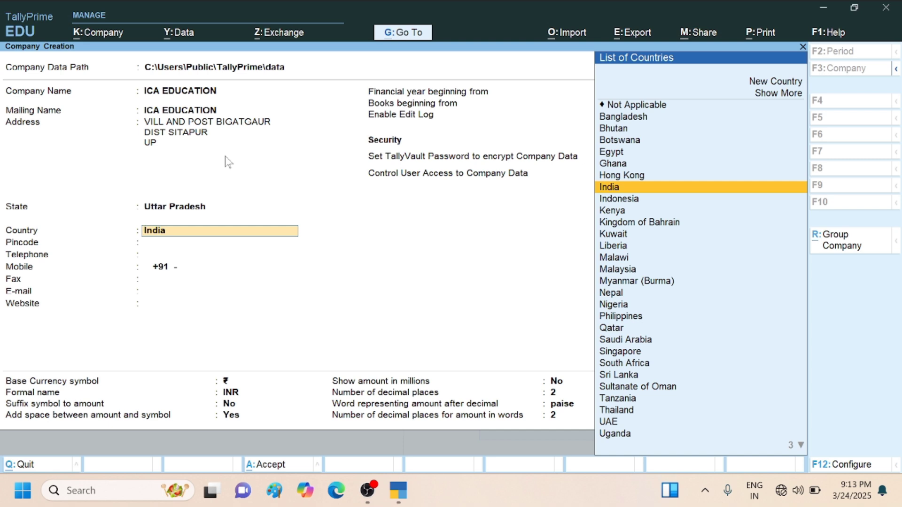
pyautogui.press('Return')
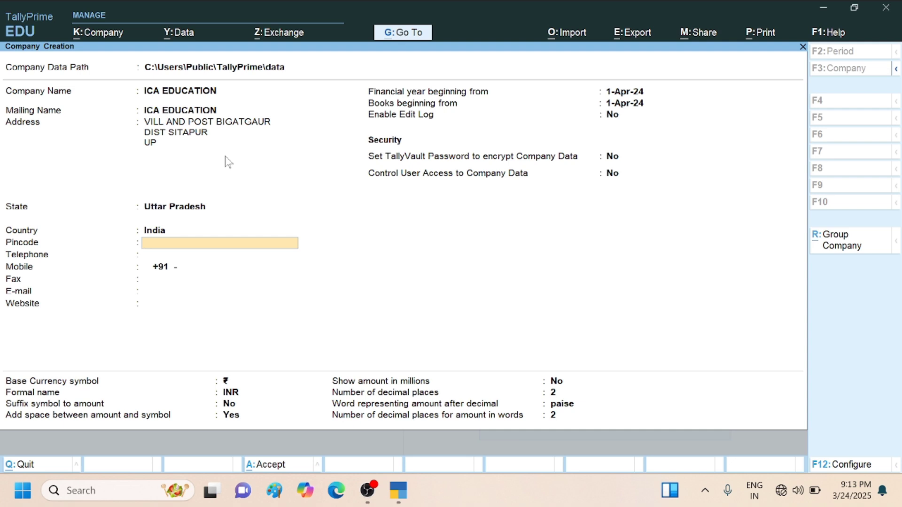
# - Enter the company's postal pincode and mobile number, leaving the telephone field blank
pyautogui.write('261141')
pyautogui.press('Return')
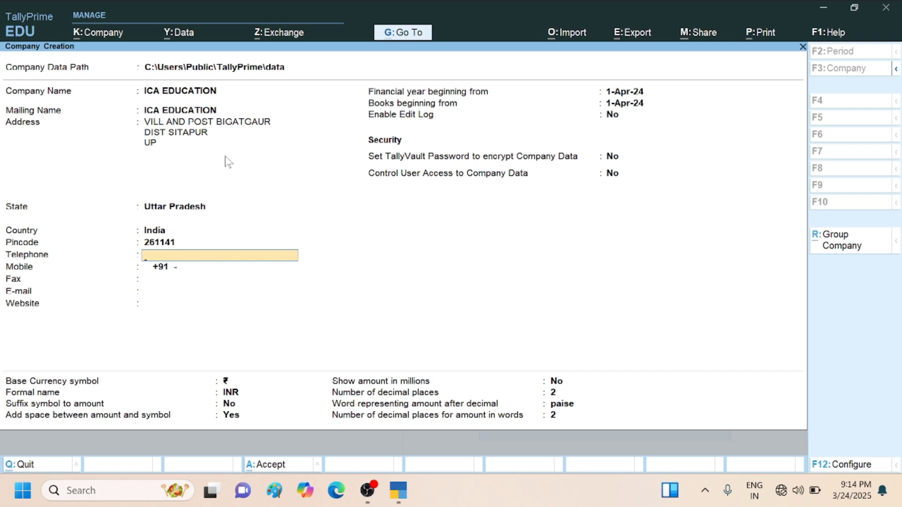
pyautogui.press('Return')
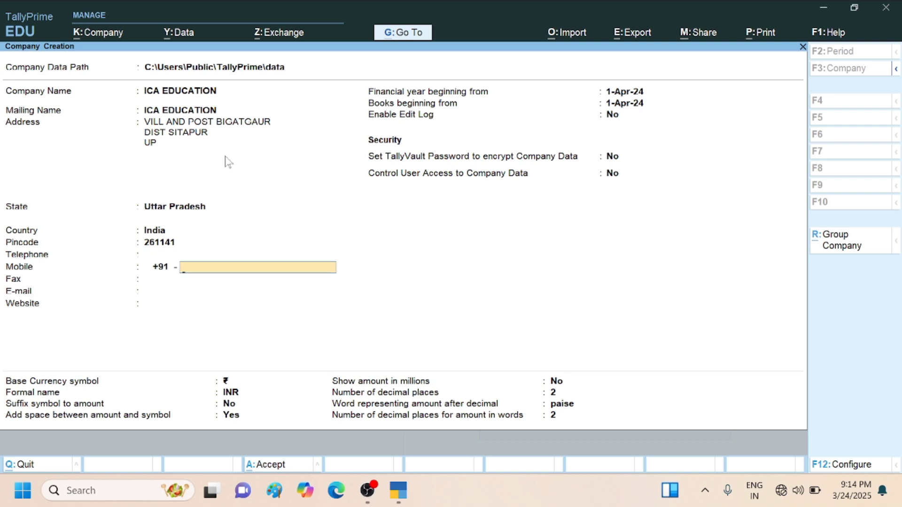
pyautogui.press('Return')
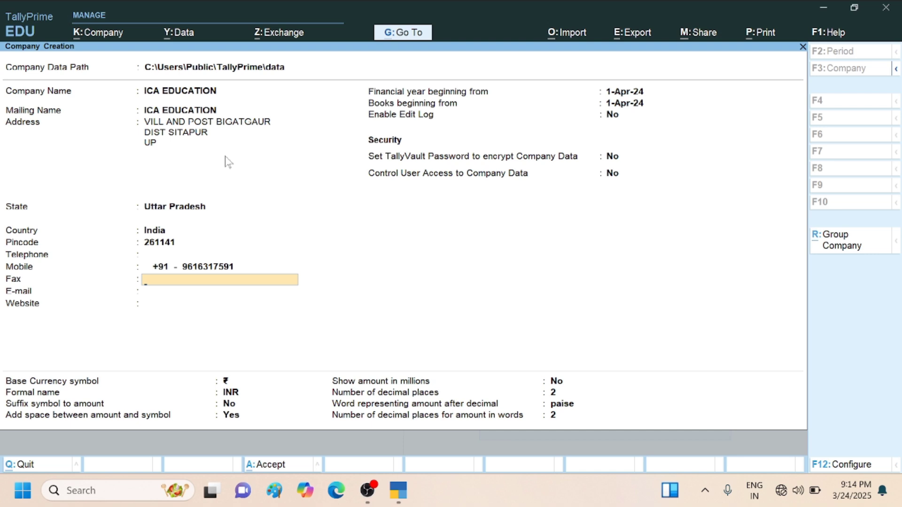
# - Leave the fax field blank and enter the company's e-mail address
pyautogui.press('Return')
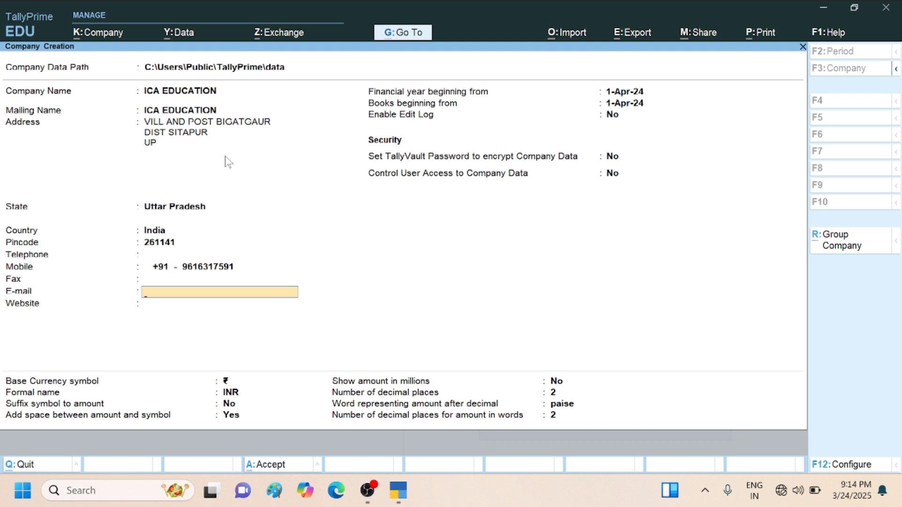
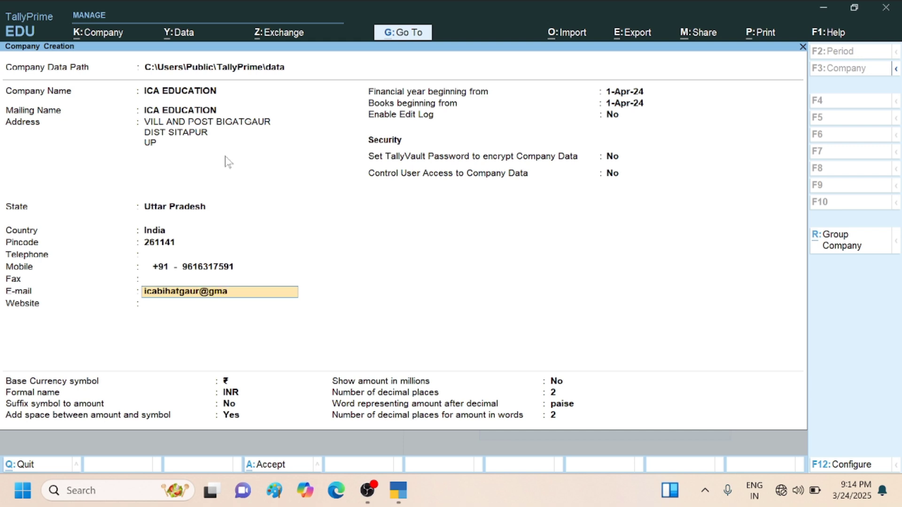
pyautogui.press('Return')
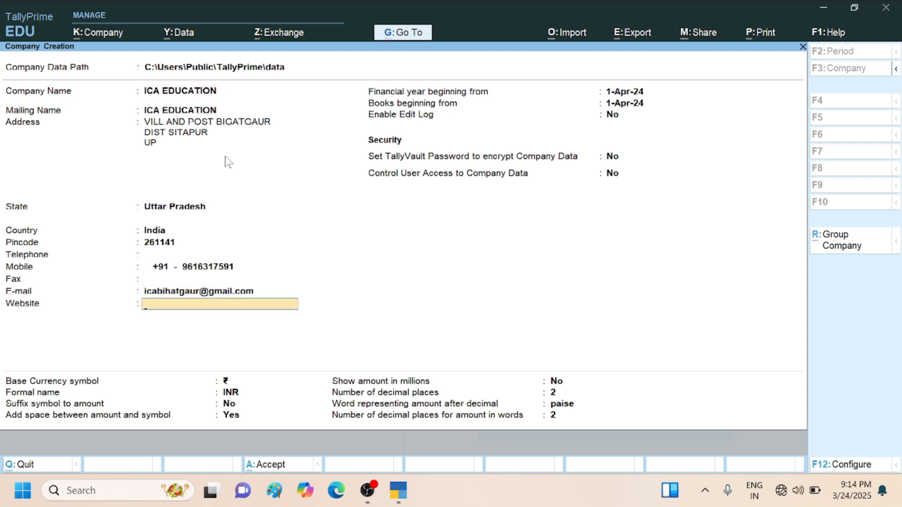
pyautogui.write('www.icaeducation')
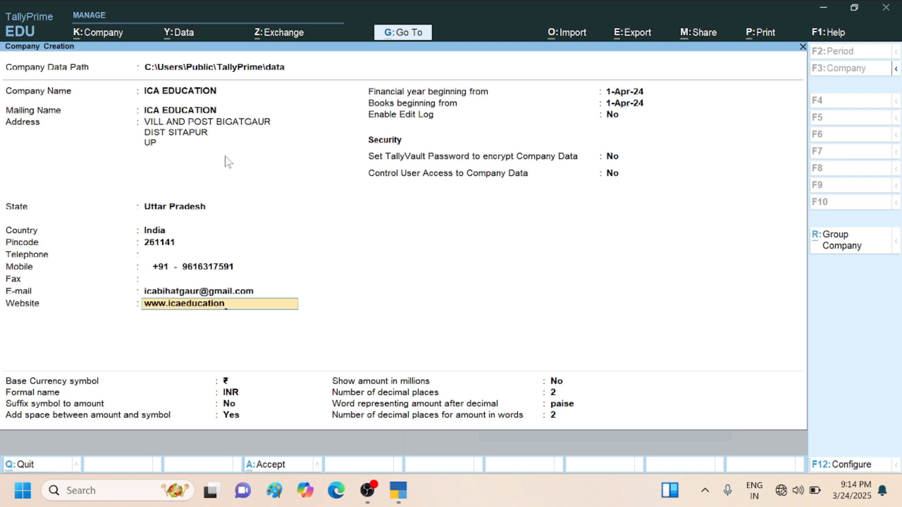
pyautogui.write('.in')
pyautogui.press('Return')
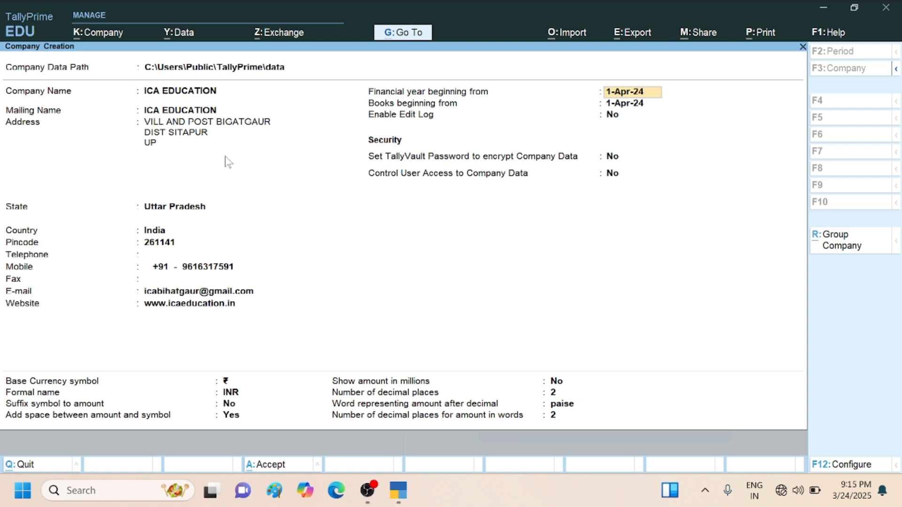
# - Set the financial year to begin from 1-Apr-25 and accept the same date for the beginning of the books
pyautogui.press('Right')
pyautogui.press('Right')
pyautogui.press('Right')
pyautogui.press('Right')
pyautogui.press('Right')
pyautogui.press('Right')
pyautogui.press('Right')
pyautogui.press('BackSpace')
pyautogui.write('5')
pyautogui.press('Return')
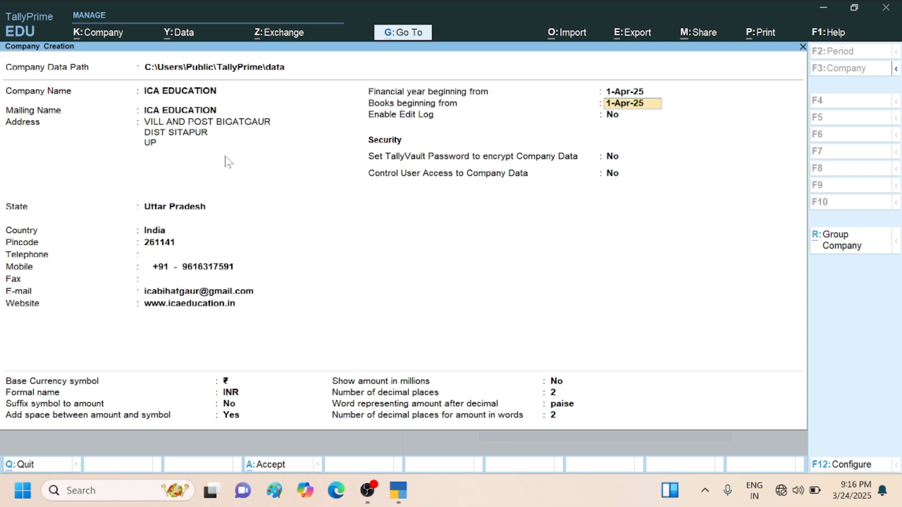
pyautogui.press('Return')
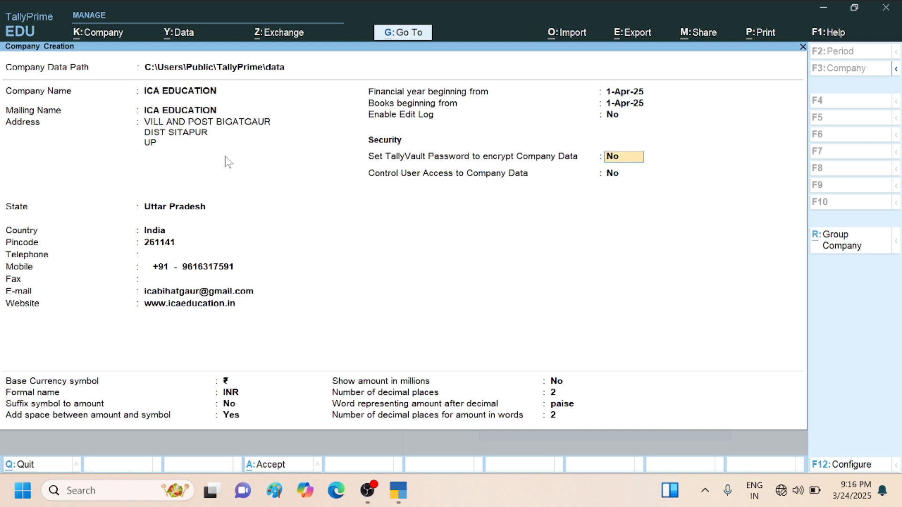
# - Leave TallyVault encryption and user access control at No, and accept ₹ / INR as base currency, not suffixed and spaced from the amount
pyautogui.press('Return')
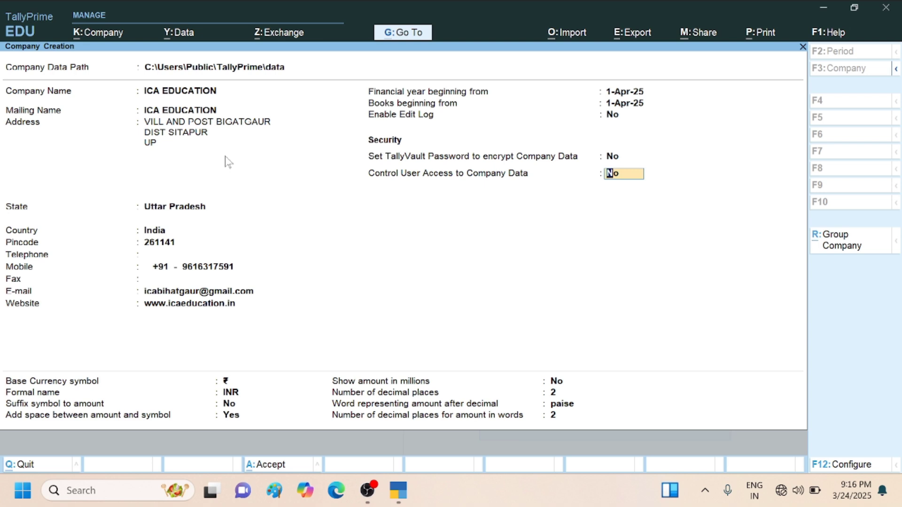
pyautogui.press('Return')
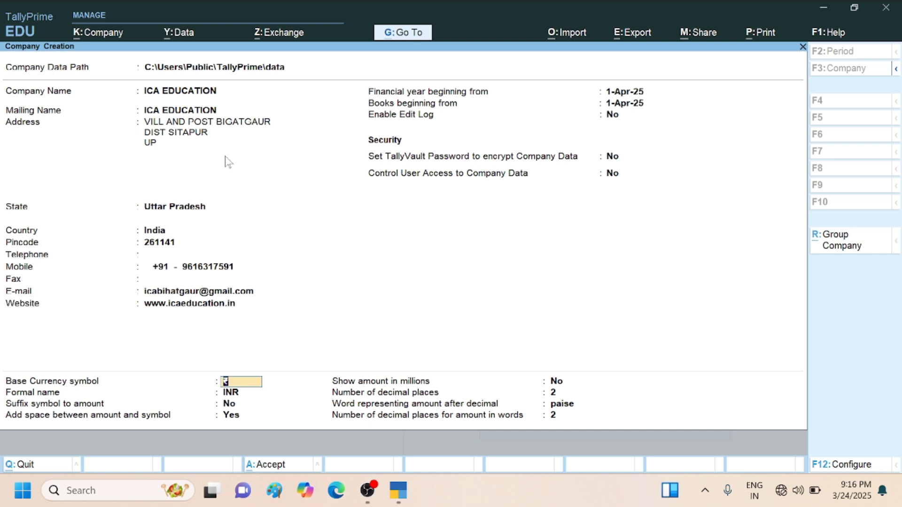
pyautogui.press('Return')
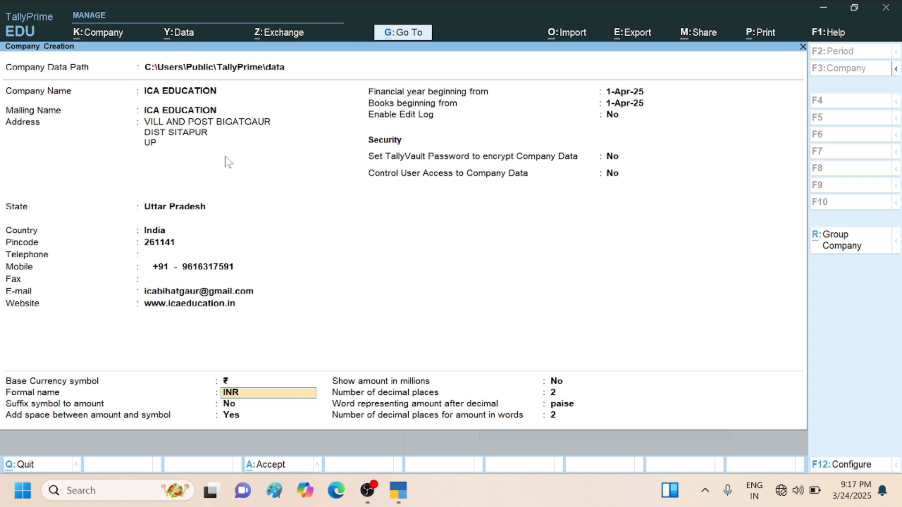
pyautogui.press('Return')
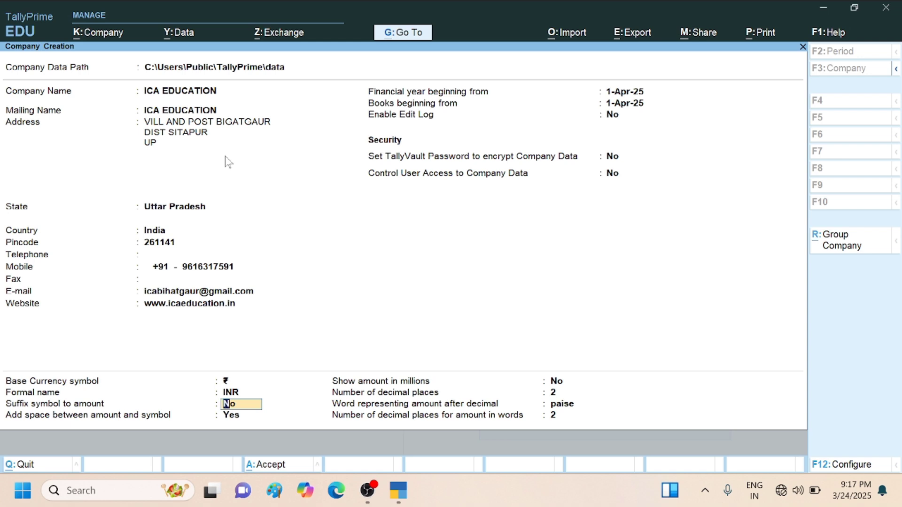
pyautogui.press('Return')
pyautogui.press('Return')
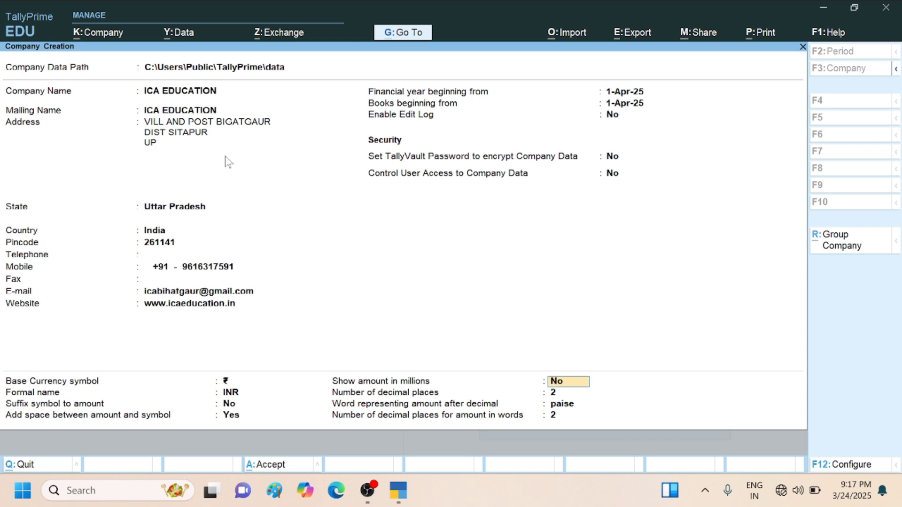
# - Keep amounts in millions at No, 2 decimal places, paise as the decimal word and 2 decimals in words, and save the new company
pyautogui.press('Return')
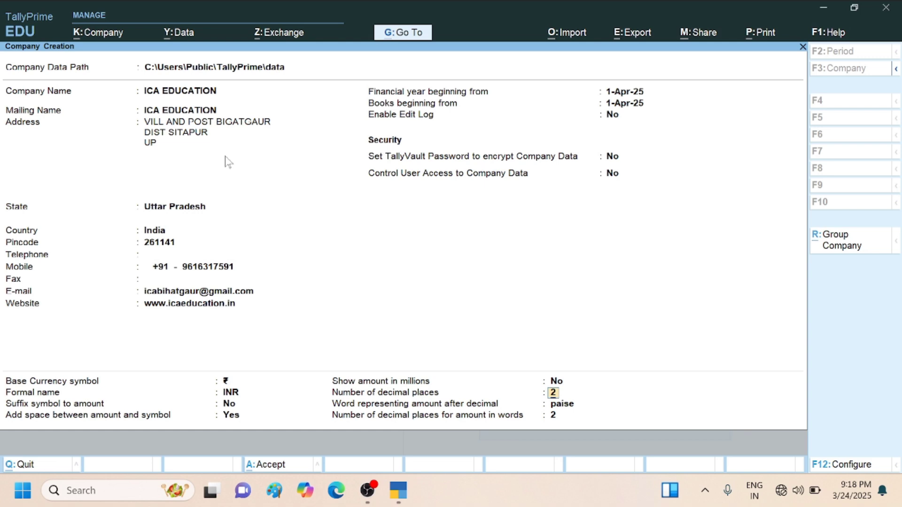
pyautogui.press('Return')
pyautogui.press('Return')
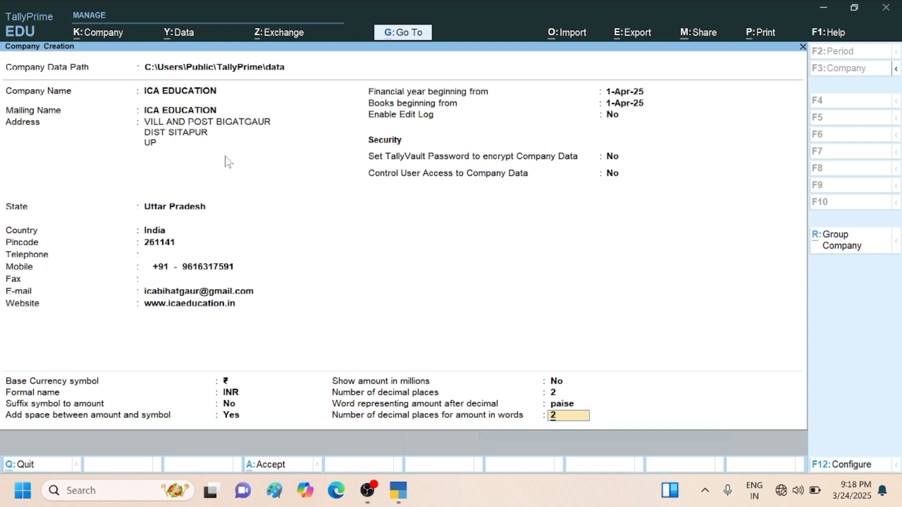
pyautogui.press('Return')
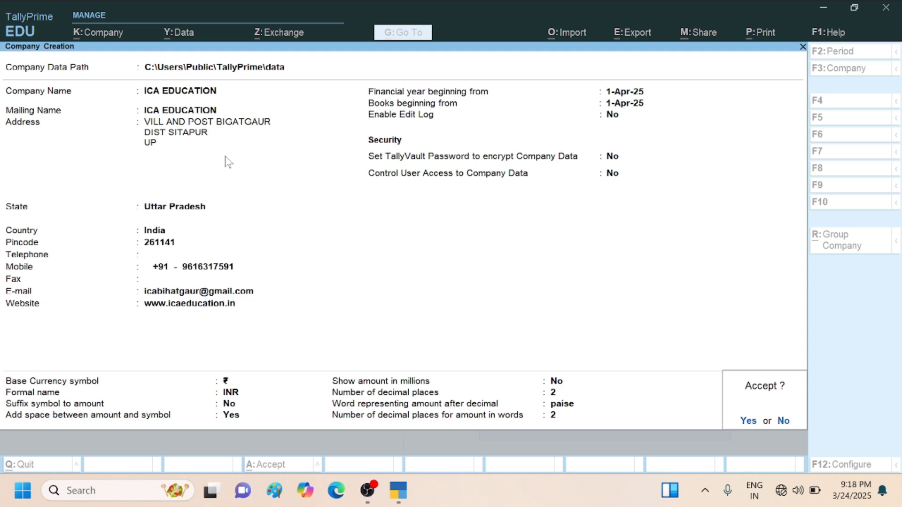
pyautogui.press('Return')
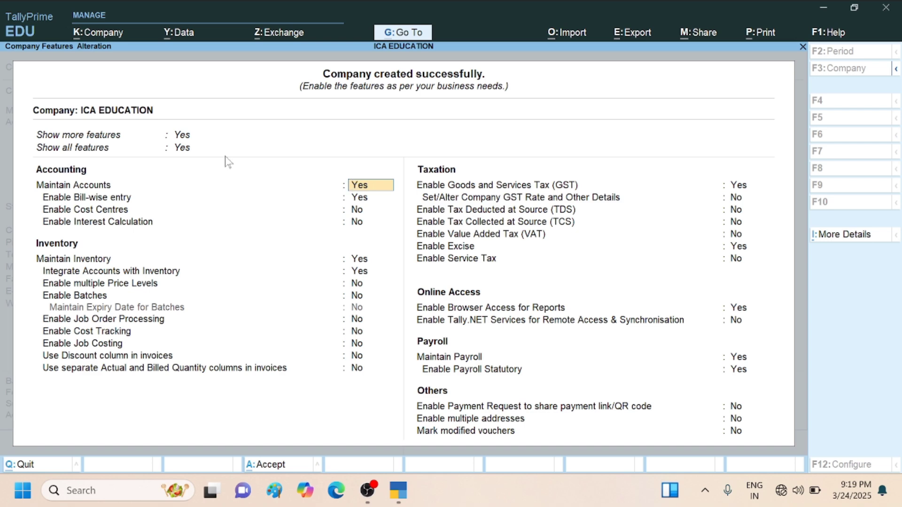
# - Keep account maintenance and bill-wise entry enabled, with cost centres and interest calculation set to No
pyautogui.press('Return')
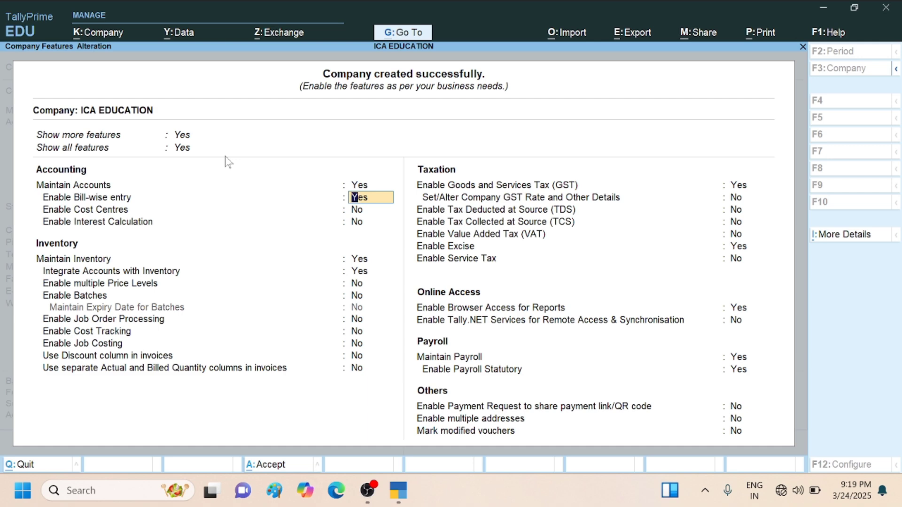
pyautogui.press('Return')
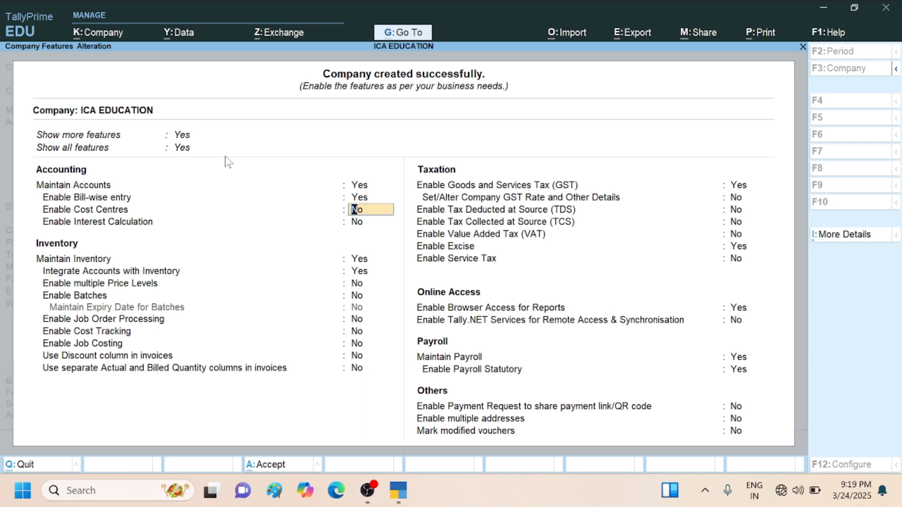
pyautogui.press('Return')
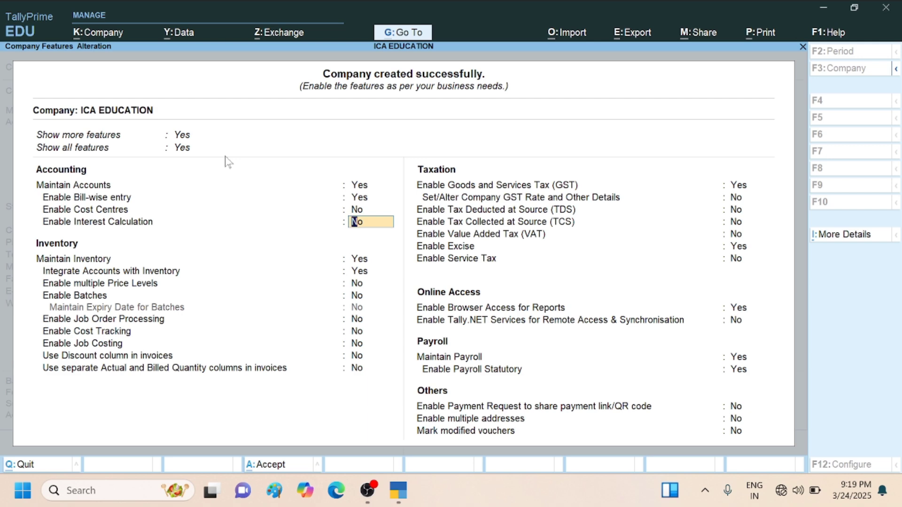
pyautogui.press('Return')
pyautogui.press('Return')
pyautogui.press('Return')
pyautogui.press('Return')
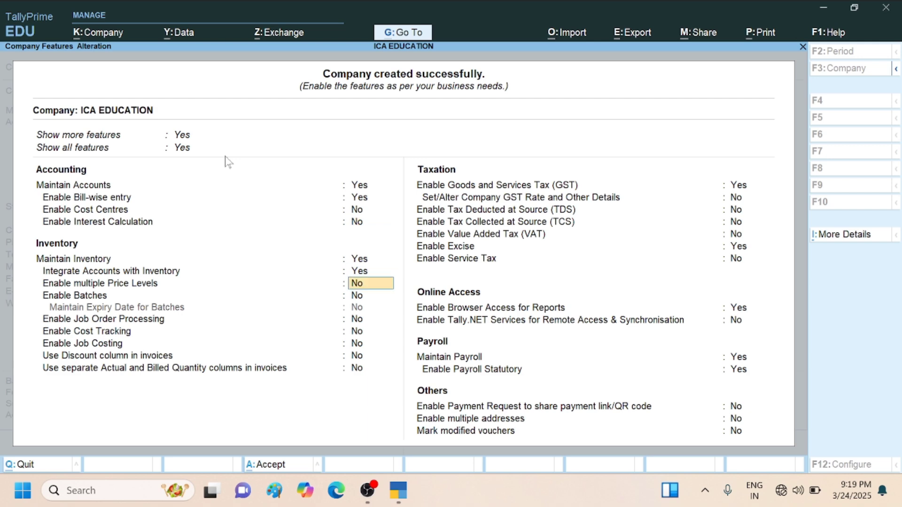
# - Keep inventory maintained and integrated with accounts, leaving price levels, batches, job costing and the other inventory options at No
pyautogui.press('Return')
pyautogui.press('Return')
pyautogui.press('Return')
pyautogui.press('Return')
pyautogui.press('Return')
pyautogui.press('Return')
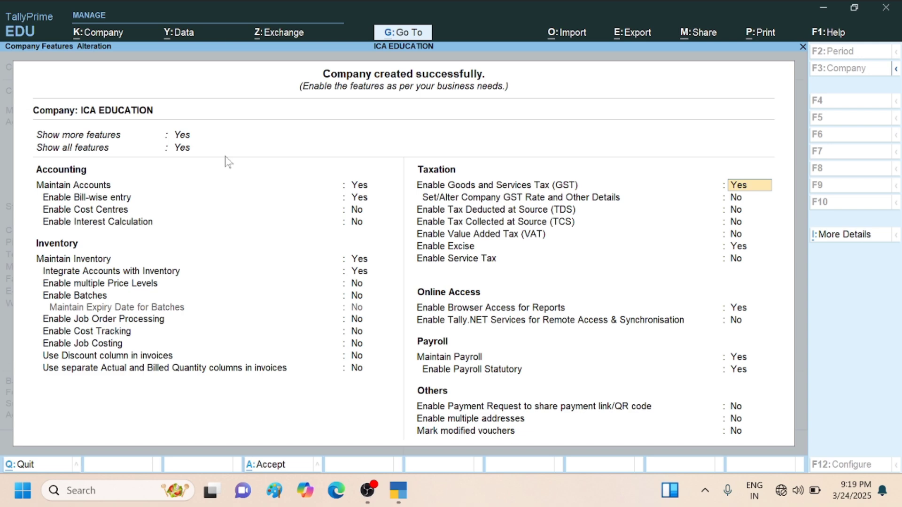
# - Enable GST with state Uttar Pradesh, registration type Regular, Assessee of Other Territory No, and a blank GSTIN/UIN
pyautogui.press('Return')
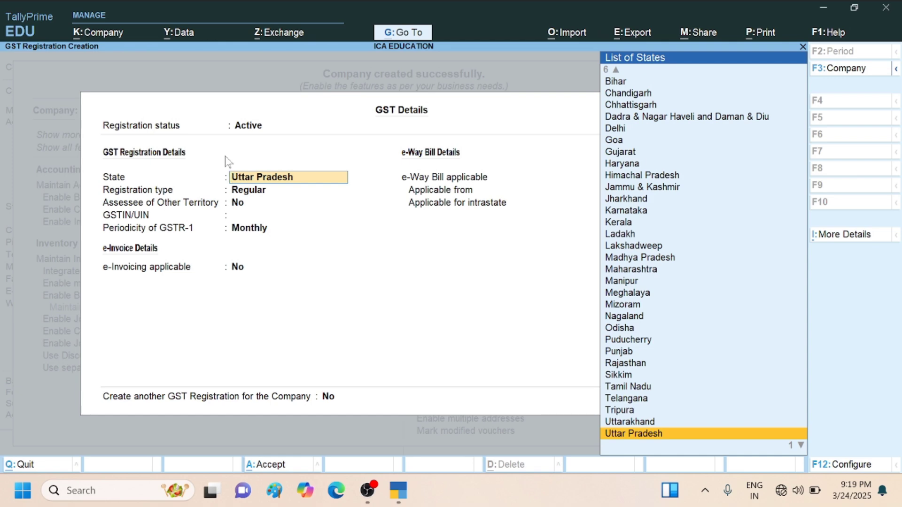
pyautogui.press('Return')
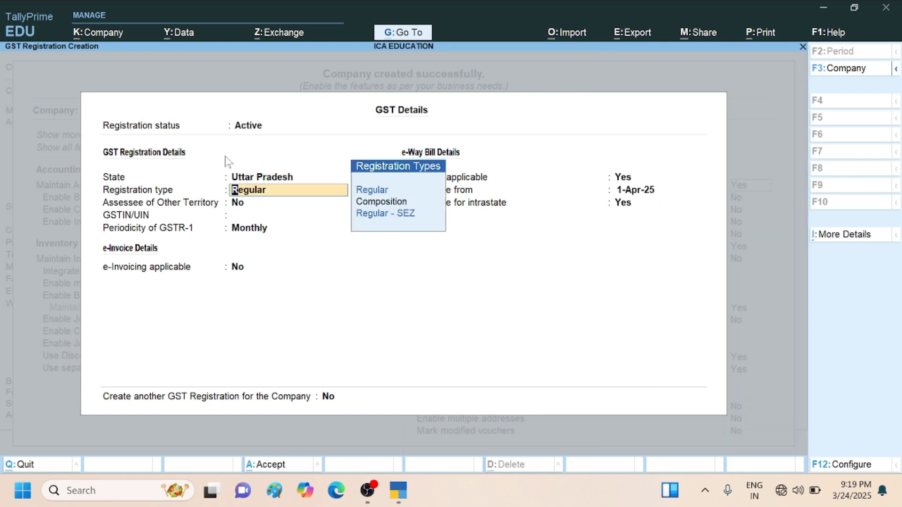
pyautogui.press('Return')
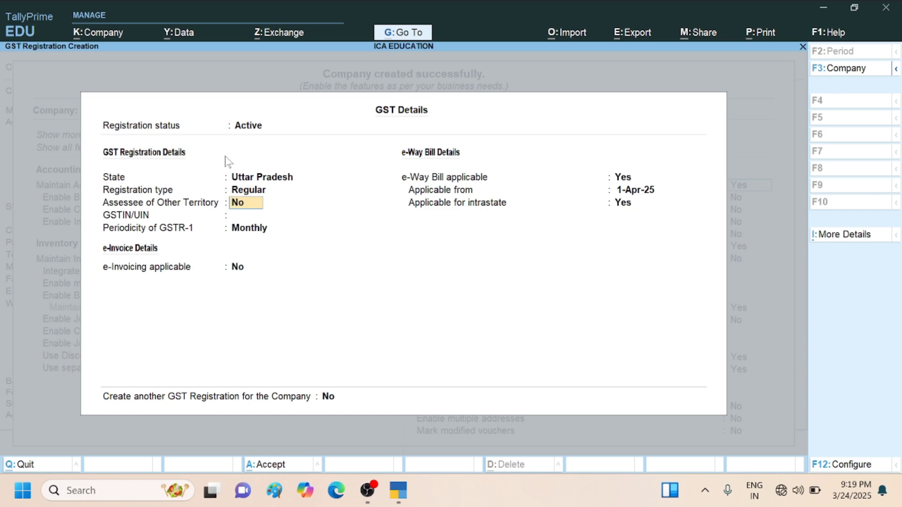
pyautogui.press('Return')
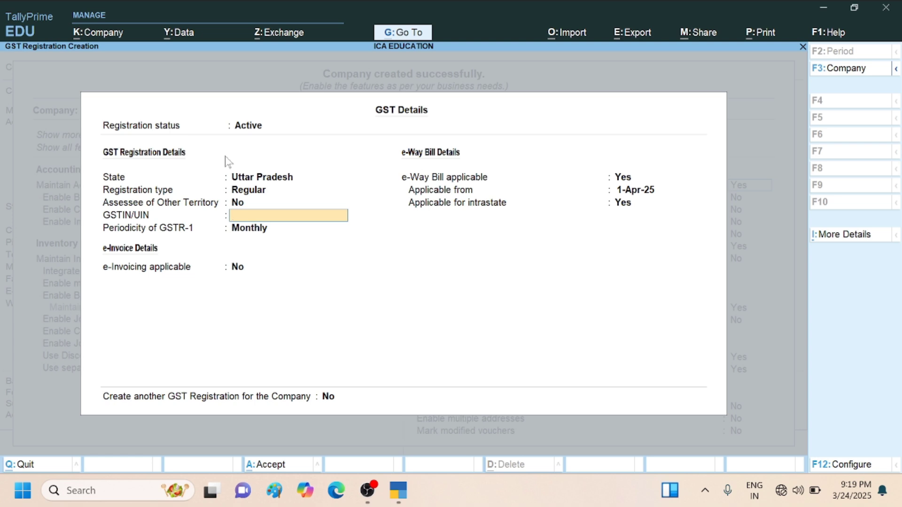
pyautogui.press('Return')
pyautogui.press('Return')
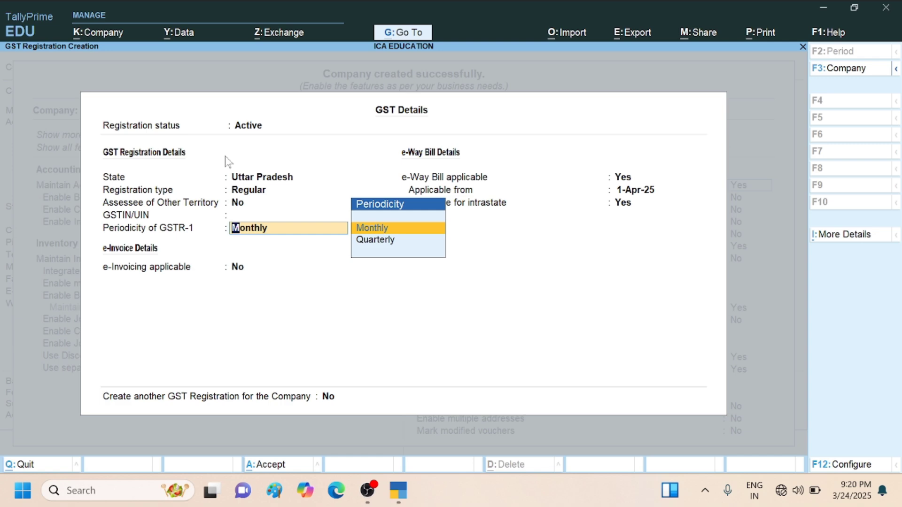
# - Set the periodicity of GSTR-1 to Monthly and leave e-invoicing applicability at No
pyautogui.press('Down')
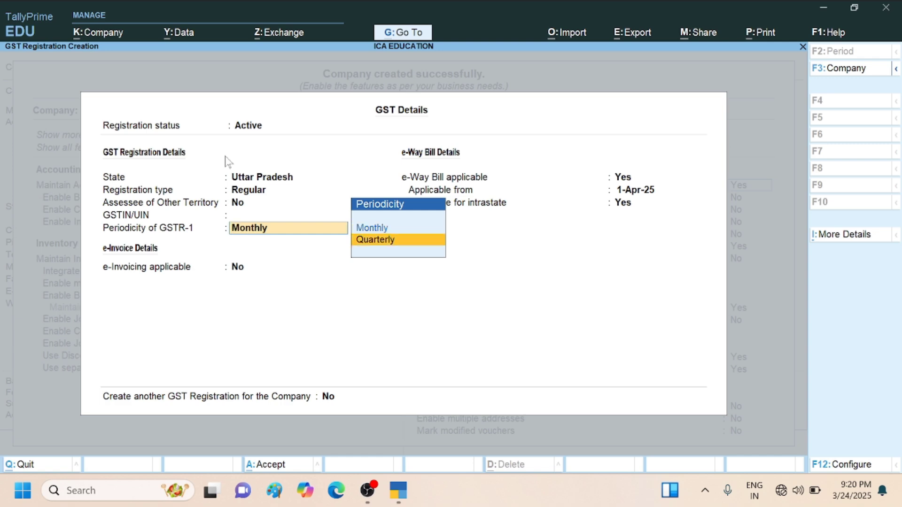
pyautogui.press('Up')
pyautogui.press('Return')
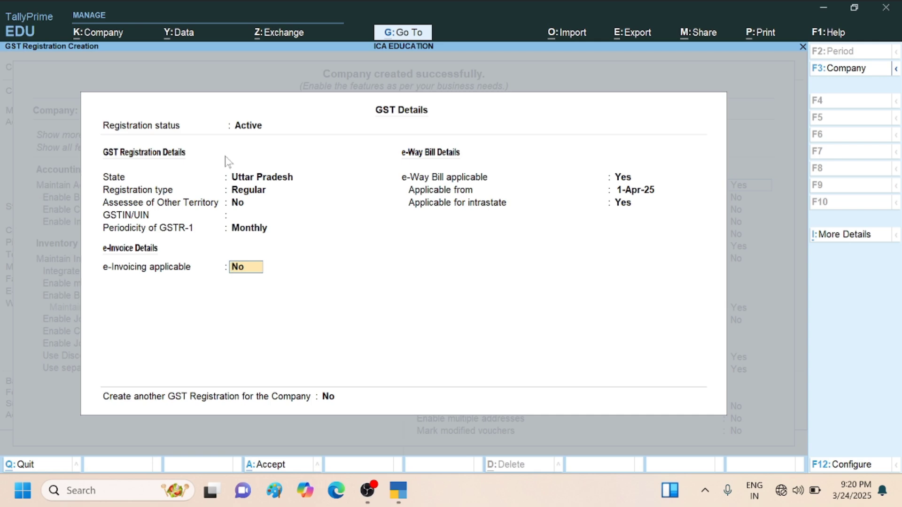
pyautogui.press('Return')
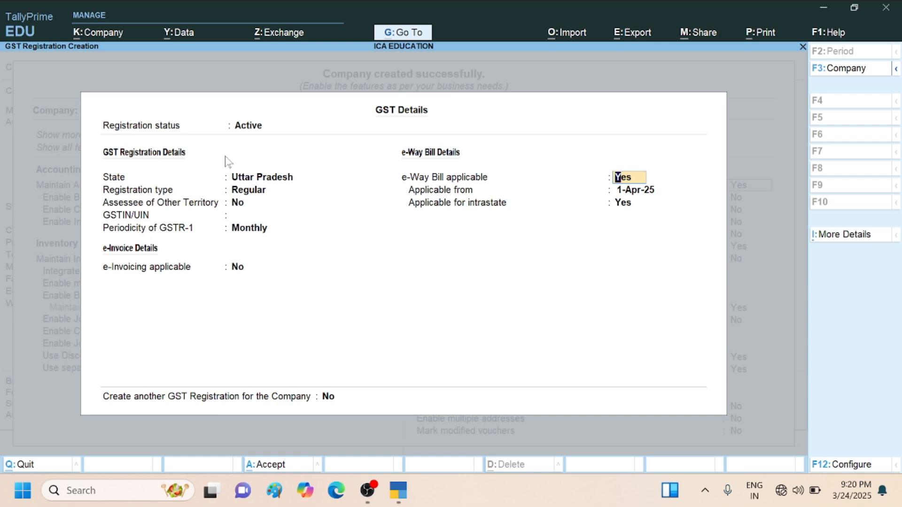
# - Keep e-Way Bill applicable from 1-Apr-25, including intrastate, and save the GST registration details
pyautogui.press('Return')
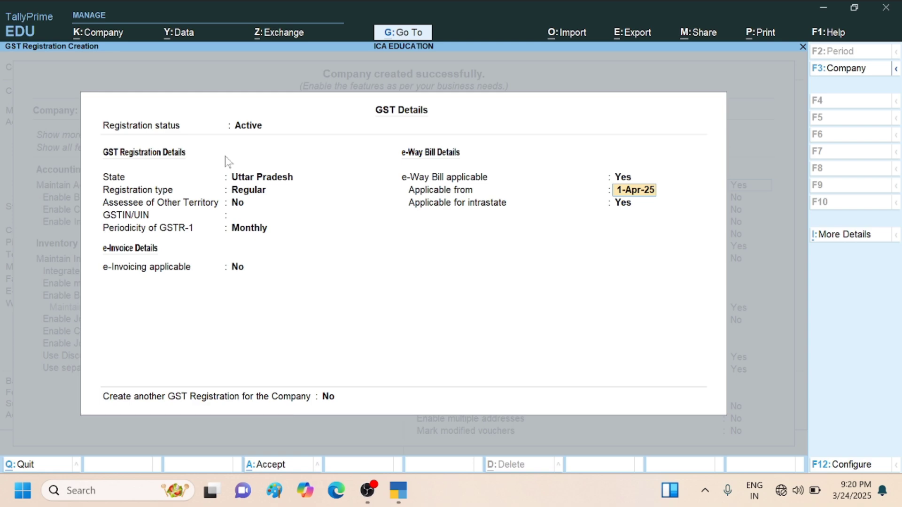
pyautogui.press('Return')
pyautogui.press('Return')
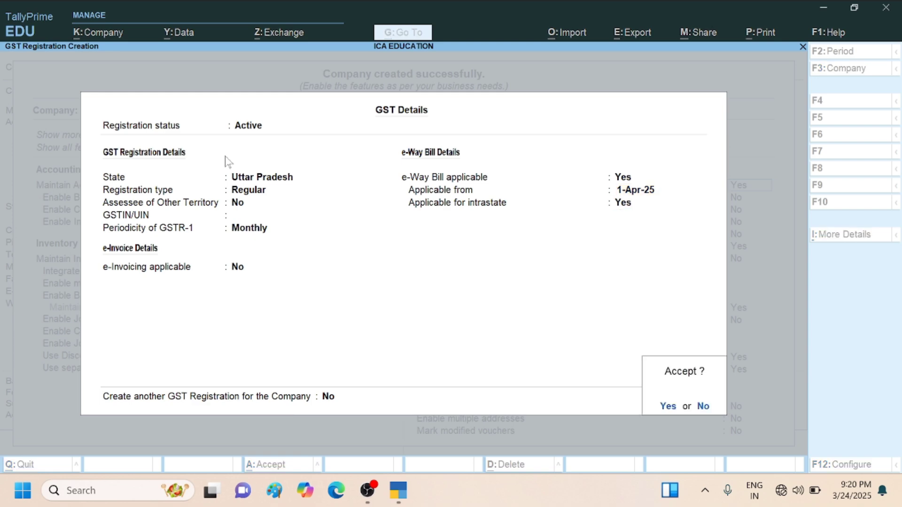
pyautogui.press('Return')
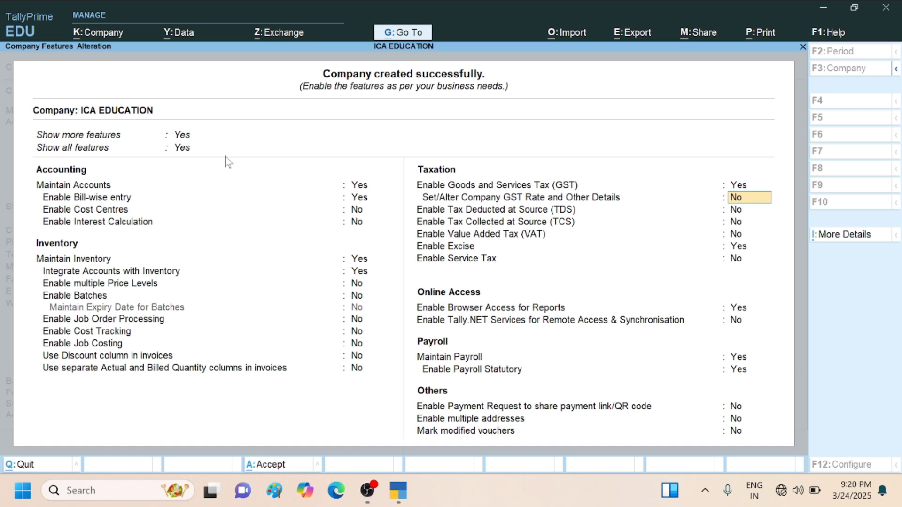
# - Leave company GST rate details, TDS, TCS and VAT set to No in the taxation features
pyautogui.press('Return')
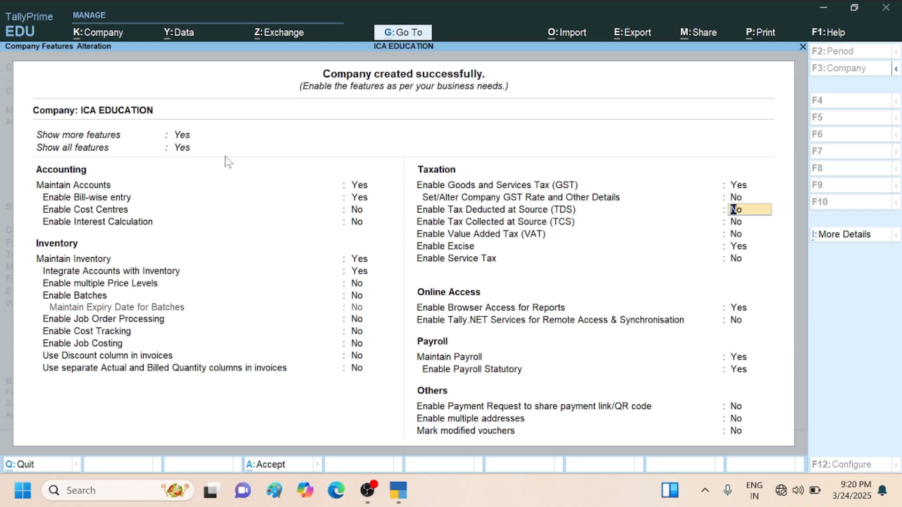
pyautogui.press('Return')
pyautogui.press('Return')
pyautogui.press('Return')
pyautogui.press('Return')
pyautogui.press('Return')
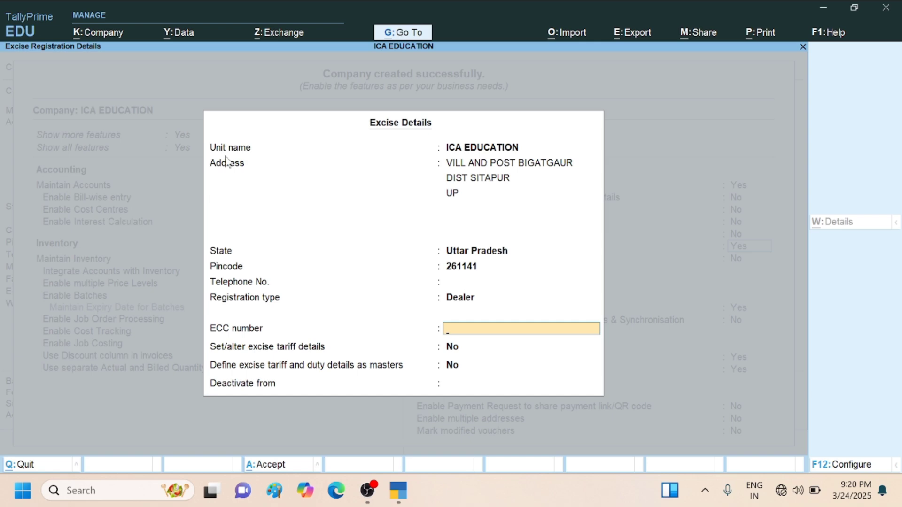
# - Enable excise with registration type Dealer, leaving the ECC number and deactivation date blank and both tariff options at No
pyautogui.press('Return')
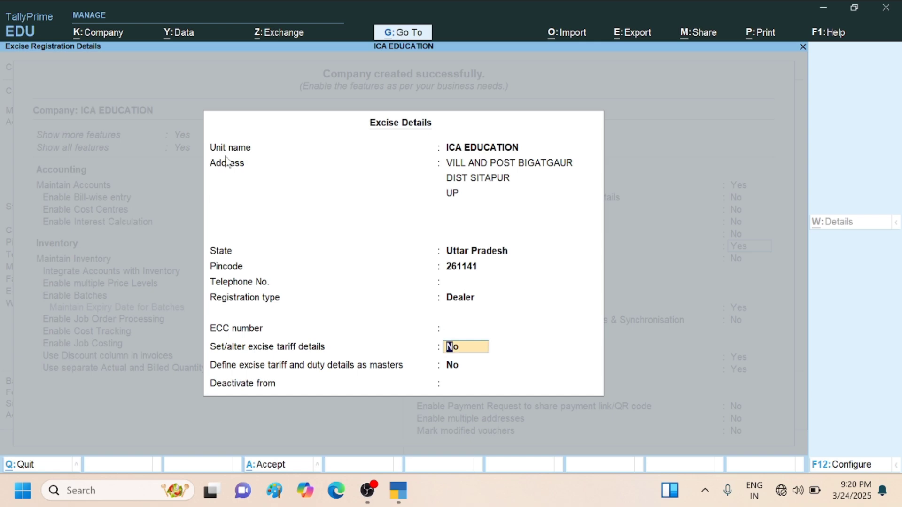
pyautogui.press('Return')
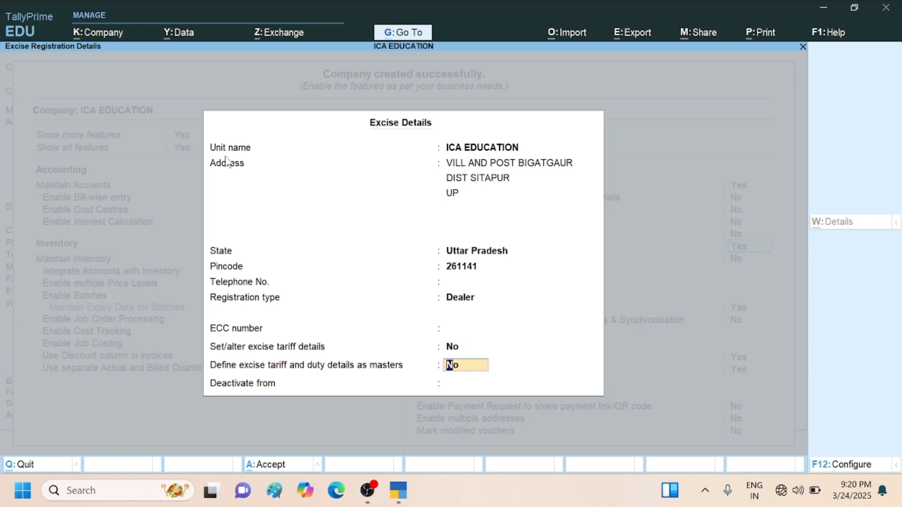
pyautogui.press('Return')
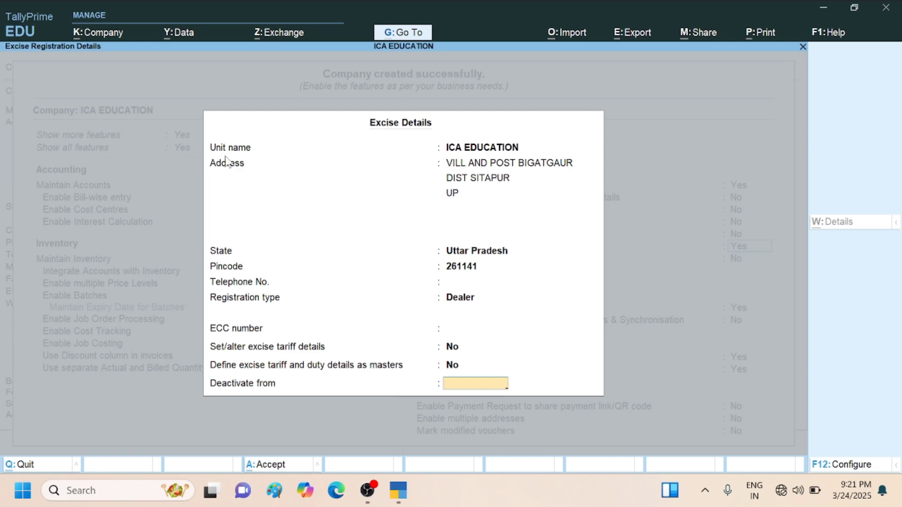
pyautogui.press('Return')
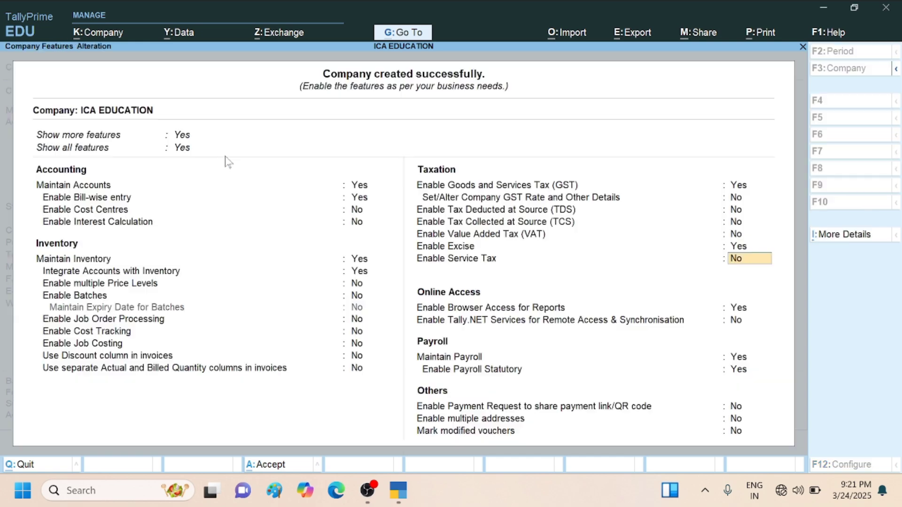
# - Leave service tax and Tally.NET remote access at No, keeping browser access for reports enabled
pyautogui.press('Return')
pyautogui.press('Return')
pyautogui.press('Return')
pyautogui.press('Return')
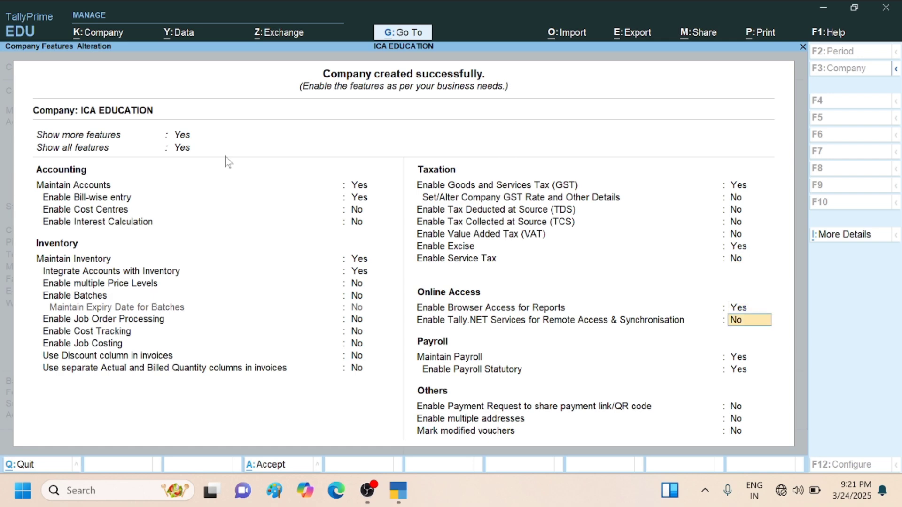
pyautogui.press('Return')
# - Keep payroll and payroll statutory enabled, passing through the statutory details with code fields blank and deductor type Government
pyautogui.press('Return')
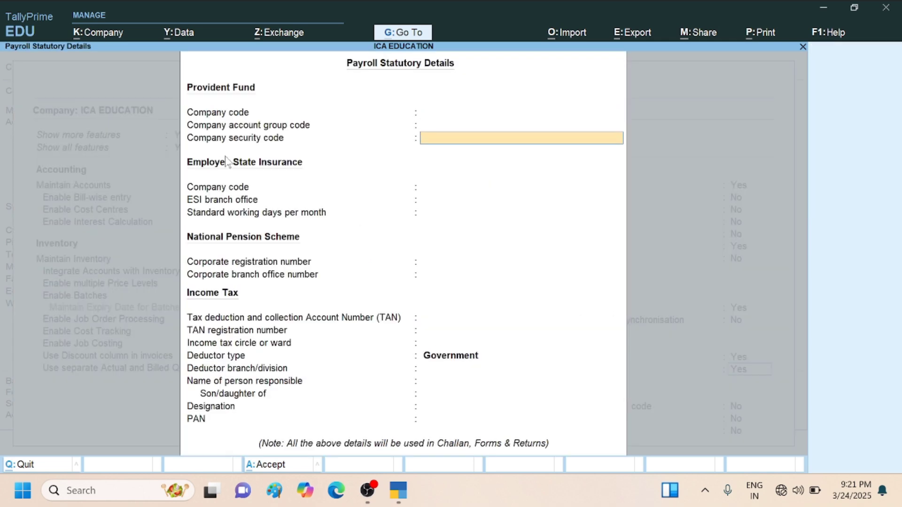
pyautogui.press('Return')
pyautogui.press('Return')
pyautogui.press('Return')
pyautogui.press('Return')
pyautogui.press('Return')
pyautogui.press('Return')
pyautogui.press('Return')
pyautogui.press('Return')
pyautogui.press('Return')
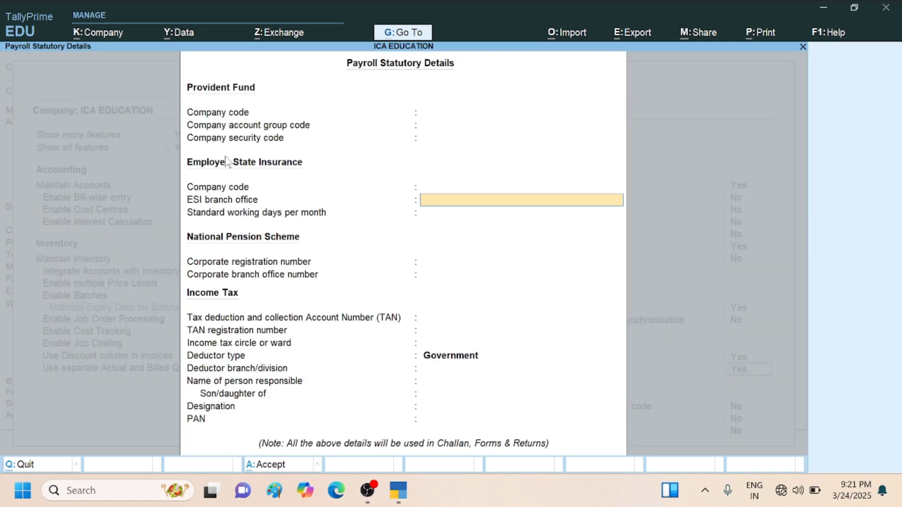
pyautogui.press('Return')
pyautogui.press('Return')
pyautogui.press('Return')
pyautogui.press('Return')
pyautogui.press('Return')
pyautogui.press('Return')
pyautogui.press('Return')
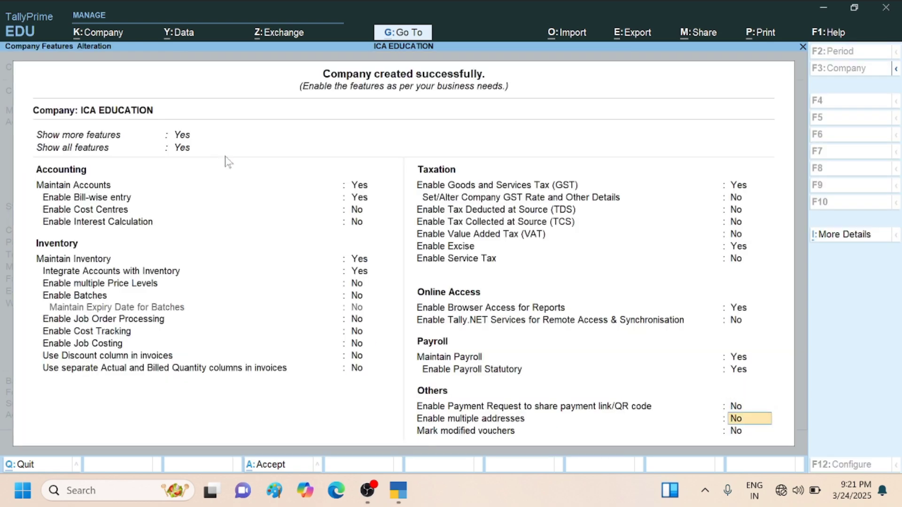
# - Leave multiple addresses and marking of modified vouchers at No, and accept the company features
pyautogui.press('Return')
pyautogui.press('Return')
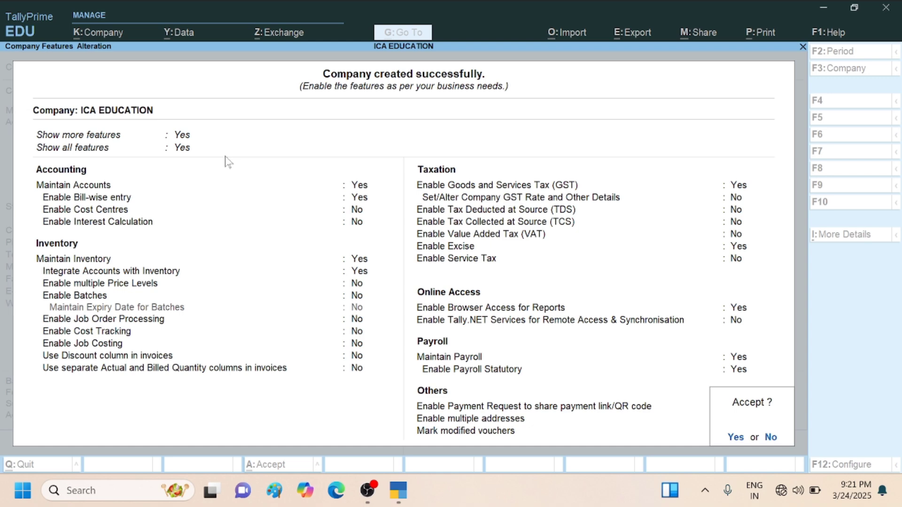
pyautogui.press('Return')
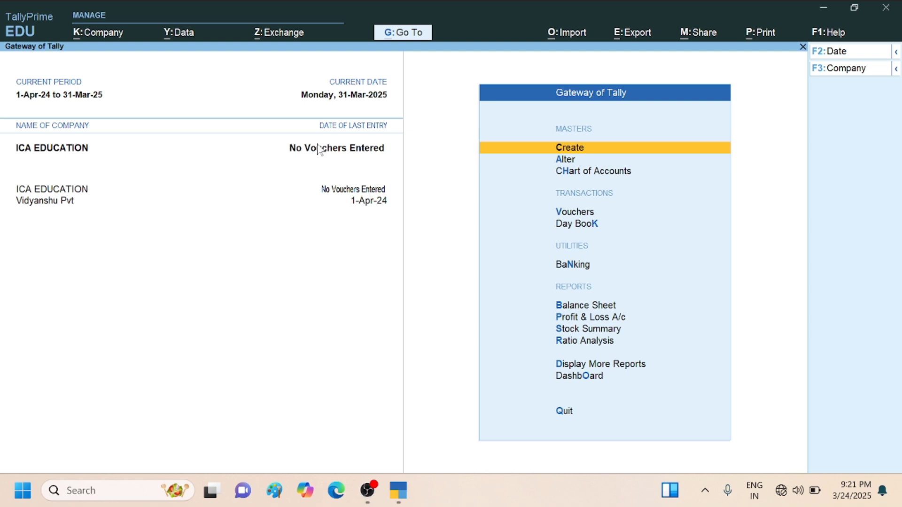
# - Examine the list of companies stored in the data folder that are available for selection, then return to the Gateway of Tally
pyautogui.press('F3')
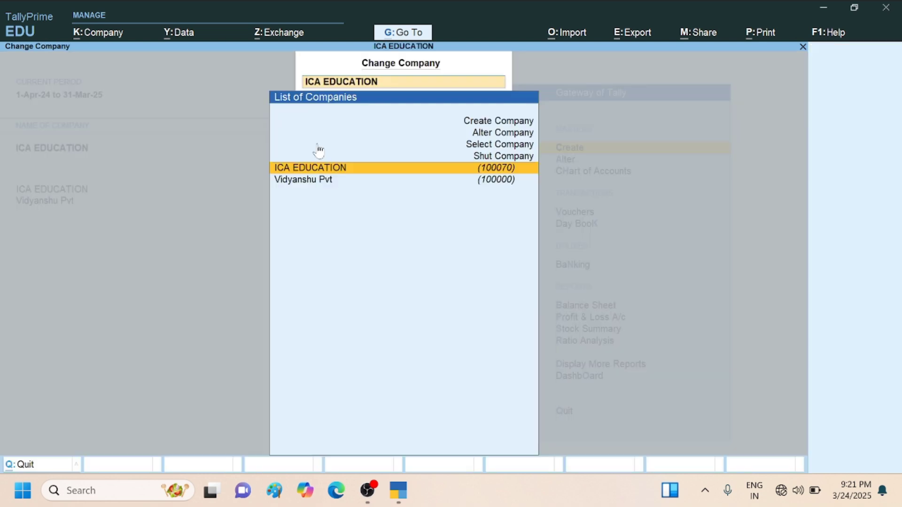
pyautogui.click(317, 143)
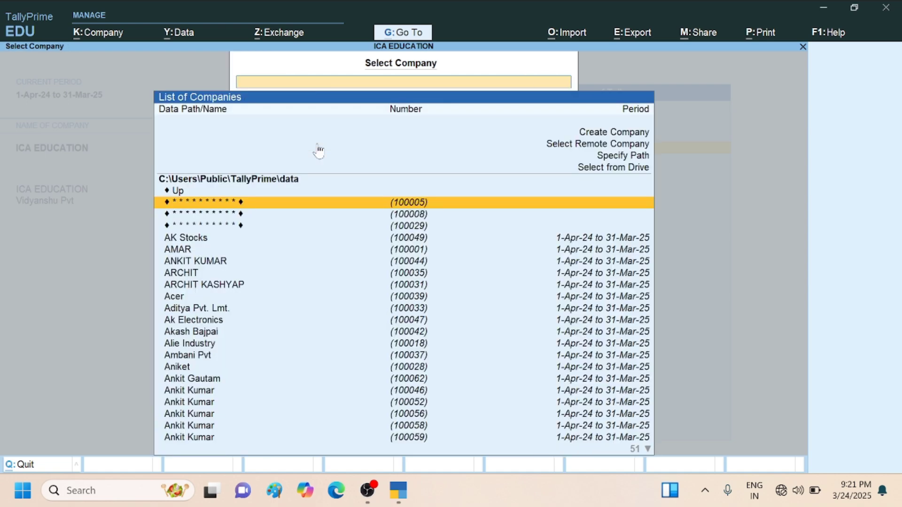
pyautogui.press('Down')
pyautogui.press('Down')
pyautogui.press('Down')
pyautogui.press('Down')
pyautogui.press('Down')
pyautogui.press('Down')
pyautogui.press('Down')
pyautogui.press('Down')
pyautogui.press('Down')
pyautogui.press('Down')
pyautogui.press('Down')
pyautogui.press('Down')
pyautogui.press('Down')
pyautogui.press('Down')
pyautogui.press('Down')
pyautogui.press('Down')
pyautogui.press('Down')
pyautogui.press('Down')
pyautogui.press('Down')
pyautogui.press('Down')
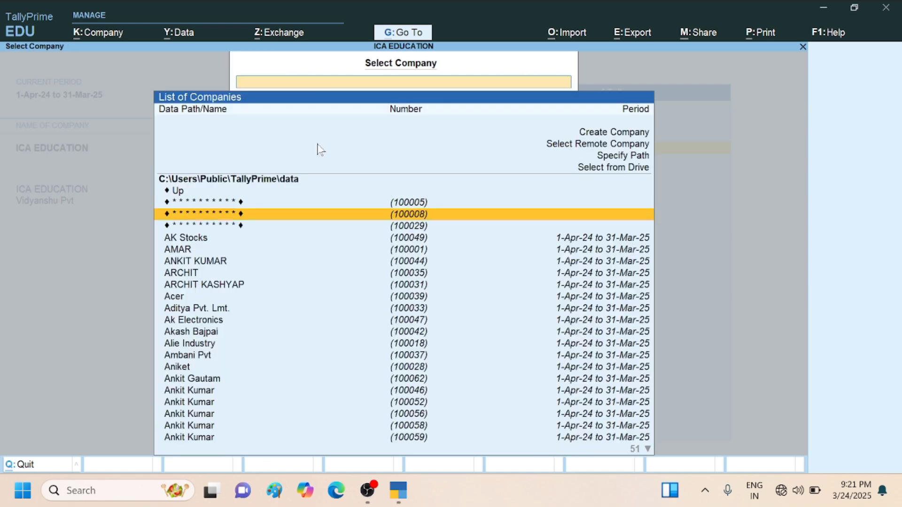
pyautogui.press('Down')
pyautogui.press('Down')
pyautogui.press('Down')
pyautogui.press('Down')
pyautogui.press('Down')
pyautogui.press('Down')
pyautogui.press('Down')
pyautogui.press('Down')
pyautogui.press('Down')
pyautogui.press('Down')
pyautogui.press('Down')
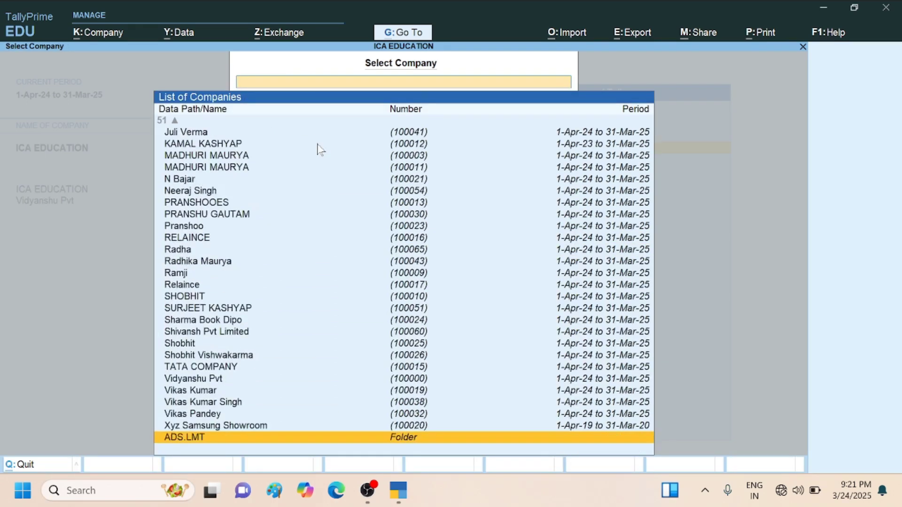
pyautogui.press('Up')
pyautogui.press('Up')
pyautogui.press('Up')
pyautogui.press('Up')
pyautogui.press('Up')
pyautogui.press('Up')
pyautogui.press('Up')
pyautogui.press('Up')
pyautogui.press('Up')
pyautogui.press('Up')
pyautogui.press('Up')
pyautogui.press('Up')
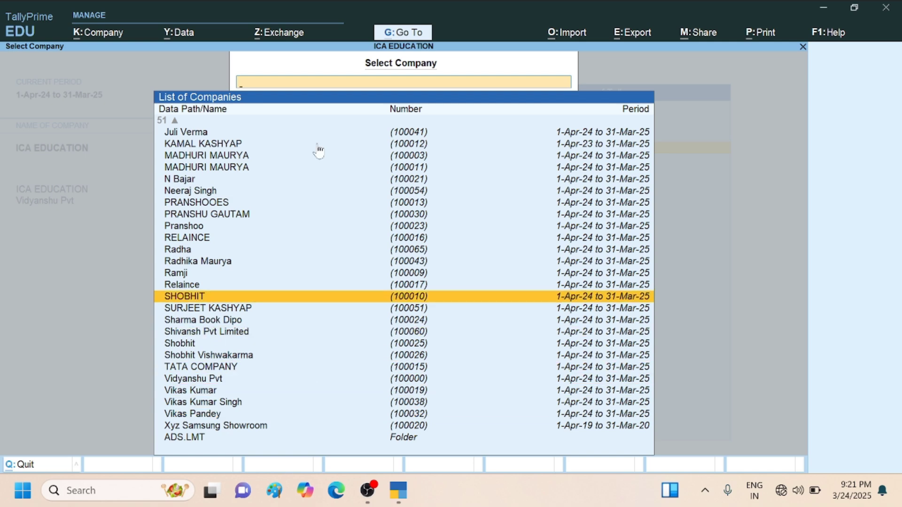
pyautogui.press('Escape')
pyautogui.press('Escape')
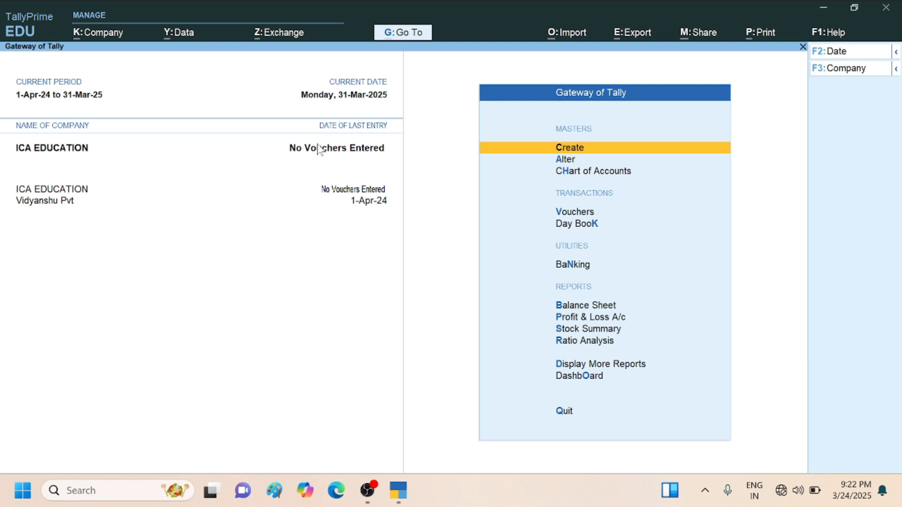
pyautogui.press('Return')
pyautogui.press('Escape')
pyautogui.press('Down')
pyautogui.press('Down')
pyautogui.press('Down')
pyautogui.press('Down')
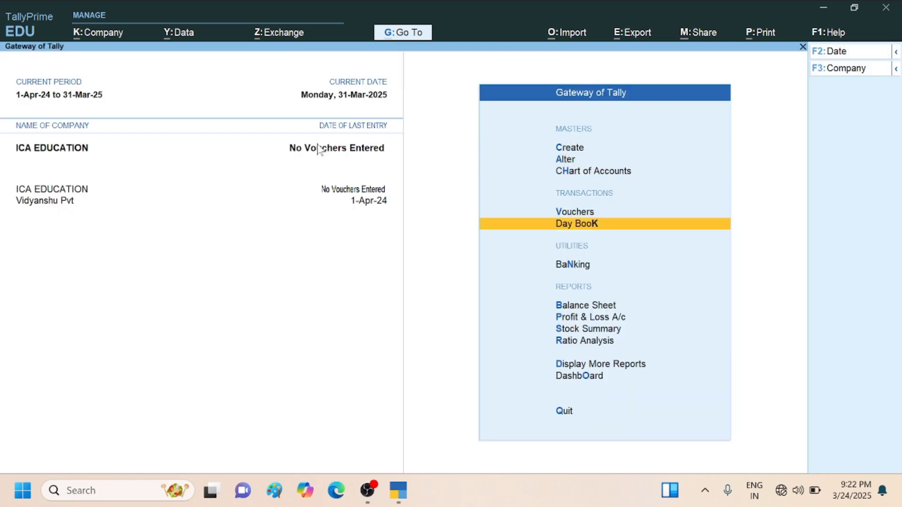
pyautogui.press('Down')
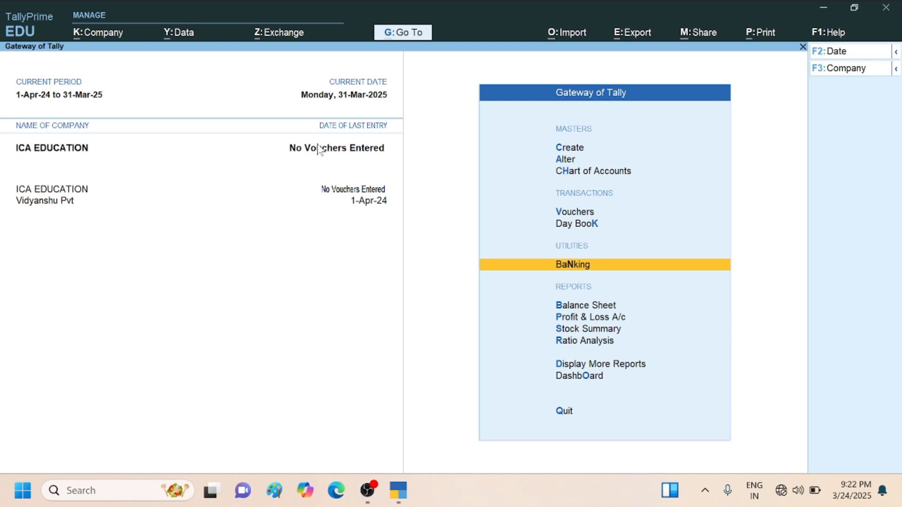
pyautogui.press('Down')
pyautogui.press('Up')
pyautogui.press('Up')
pyautogui.press('Up')
pyautogui.press('Up')
pyautogui.press('Up')
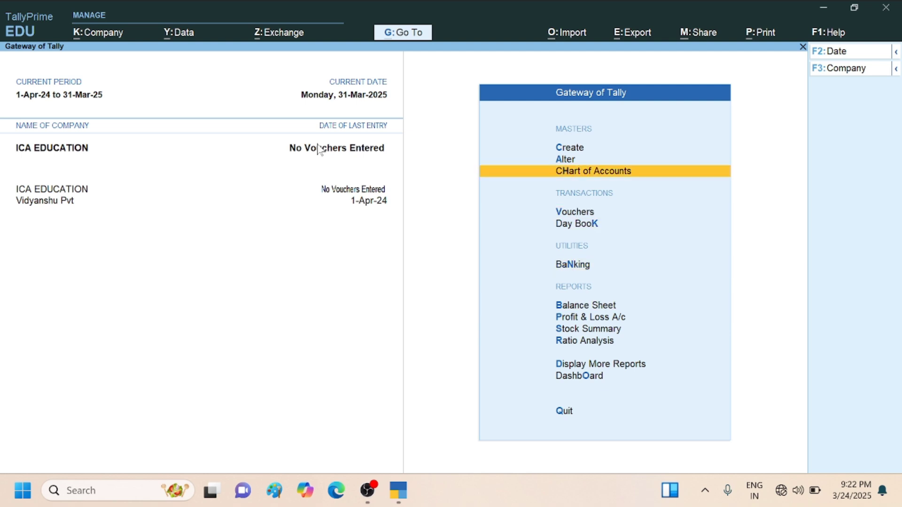
pyautogui.press('Up')
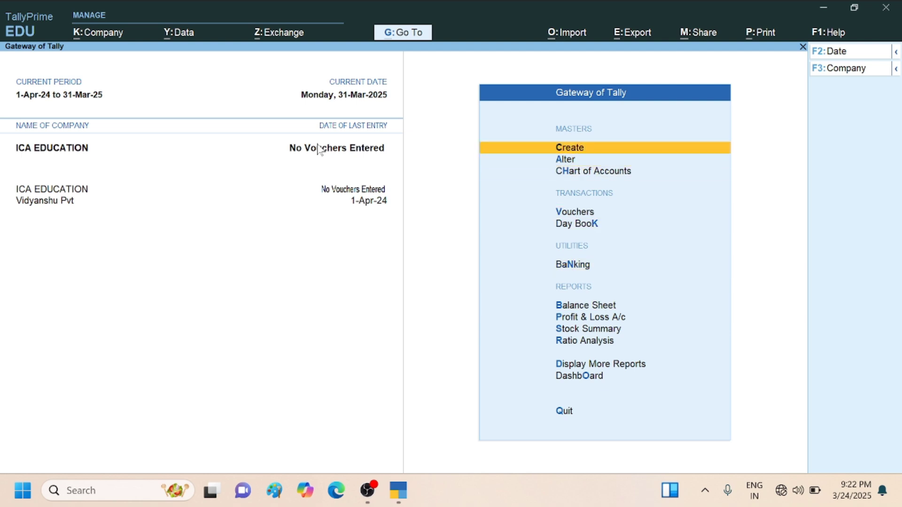
# - Examine the options for selecting a company, including selecting from drive, specifying a path and selecting a remote company
pyautogui.press('F3')
pyautogui.press('Up')
pyautogui.press('Up')
pyautogui.press('Up')
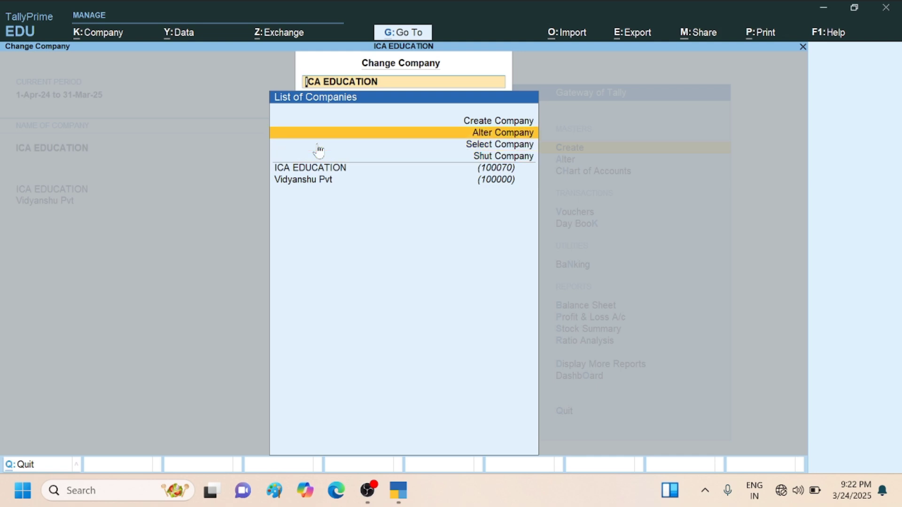
pyautogui.press('Down')
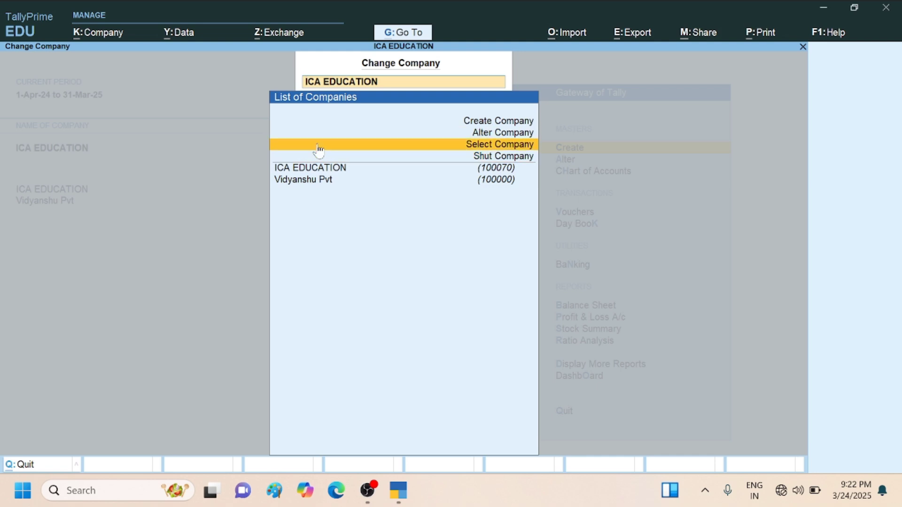
pyautogui.click(317, 144)
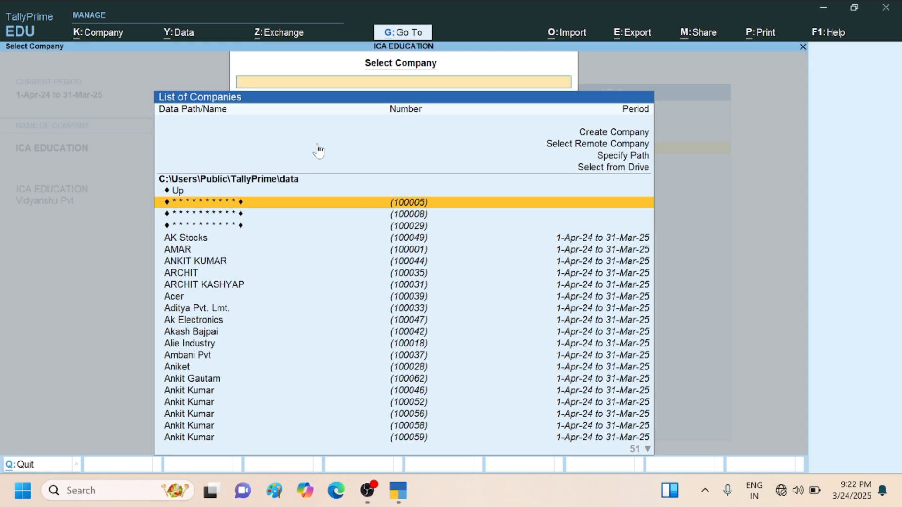
pyautogui.press('Up')
pyautogui.press('Up')
pyautogui.press('Up')
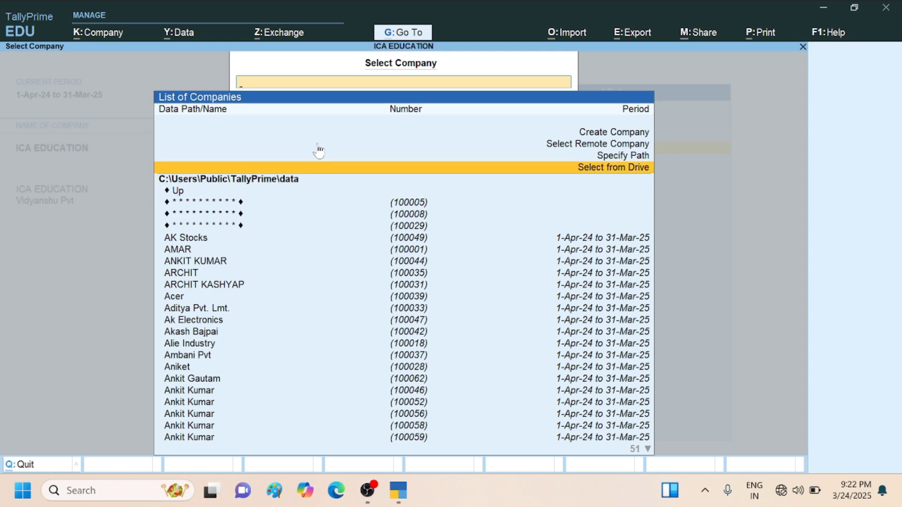
pyautogui.press('Up')
pyautogui.press('Up')
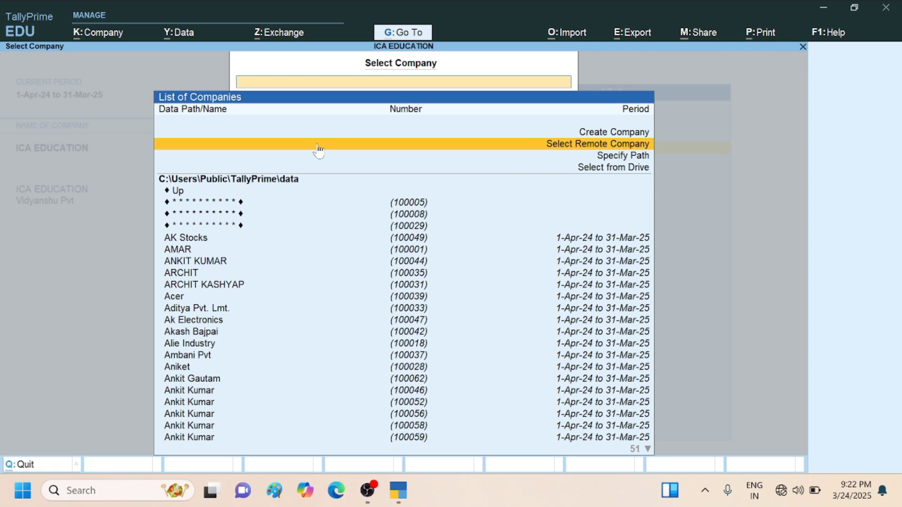
pyautogui.press('Escape')
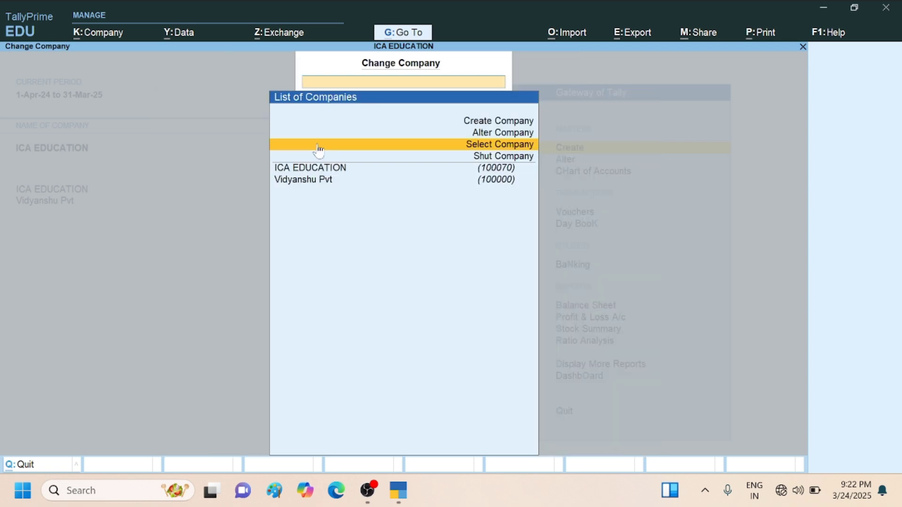
# - Open ICA EDUCATION for alteration, review its company details field by field, and leave without saving changes
pyautogui.press('Up')
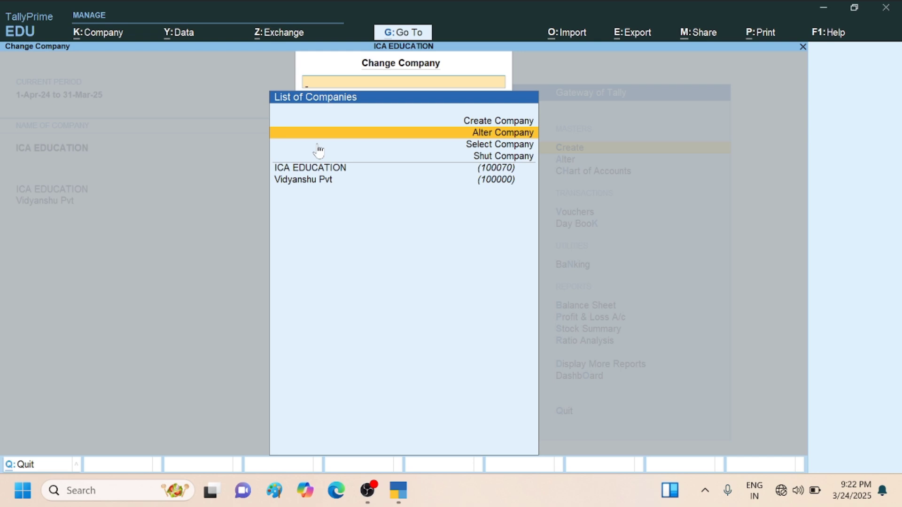
pyautogui.press('Up')
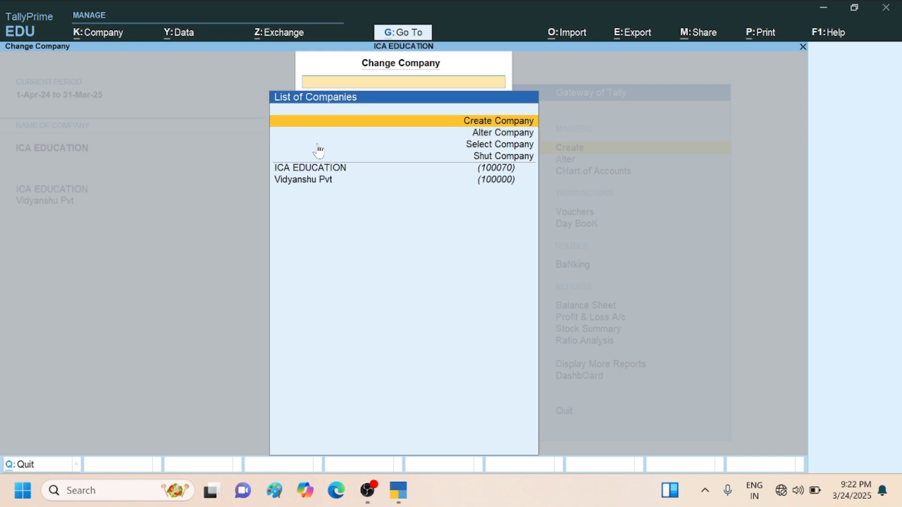
pyautogui.press('Down')
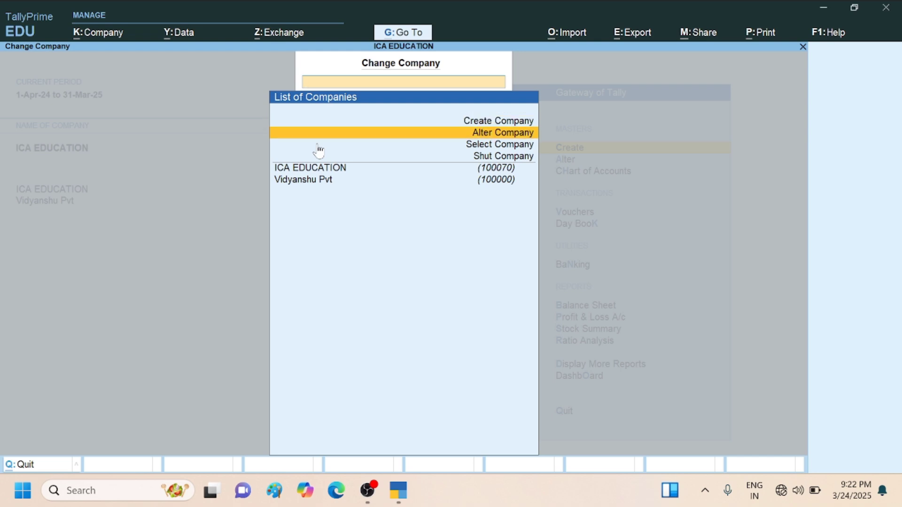
pyautogui.press('Return')
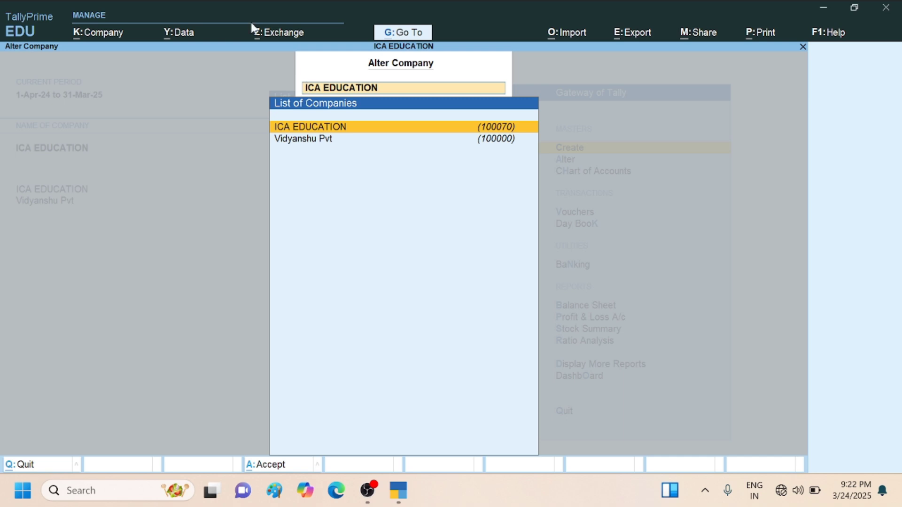
pyautogui.press('Return')
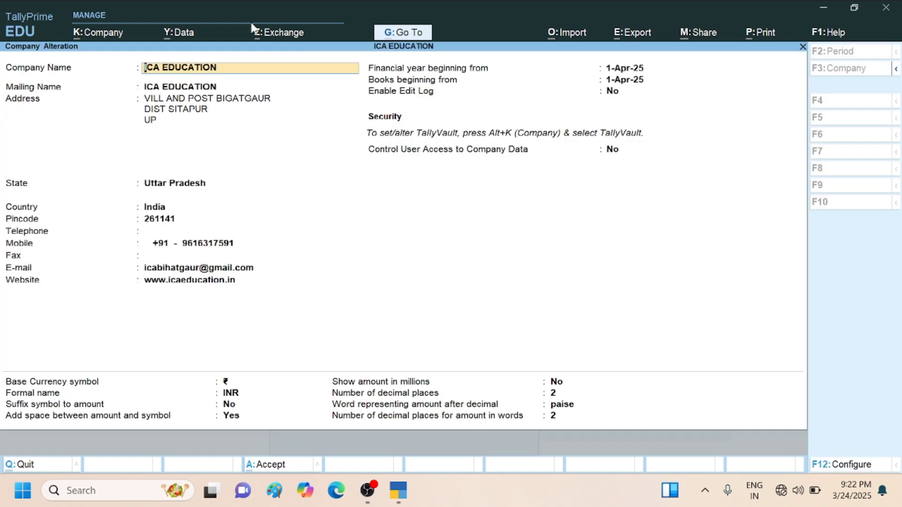
pyautogui.press('Return')
pyautogui.press('Return')
pyautogui.press('Return')
pyautogui.press('Return')
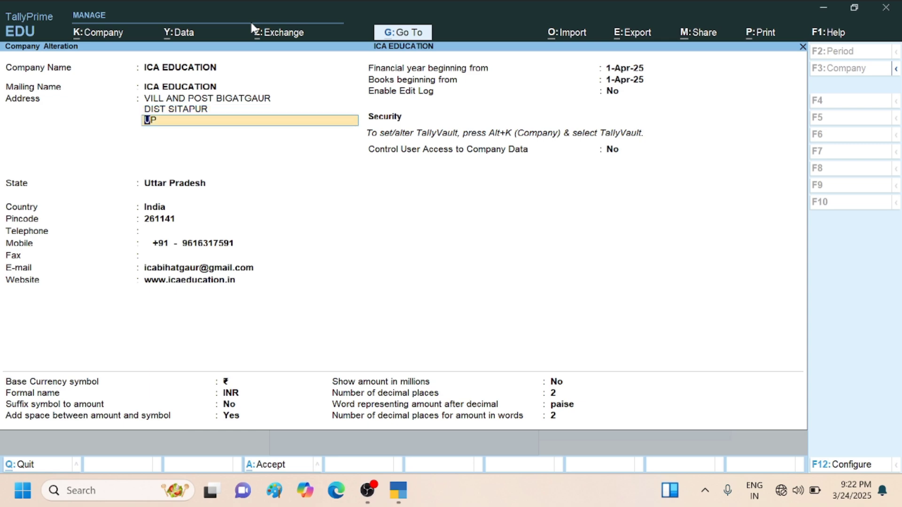
pyautogui.press('Return')
pyautogui.press('Return')
pyautogui.press('Return')
pyautogui.press('Return')
pyautogui.press('Return')
pyautogui.press('Return')
pyautogui.press('Return')
pyautogui.press('Return')
pyautogui.press('Return')
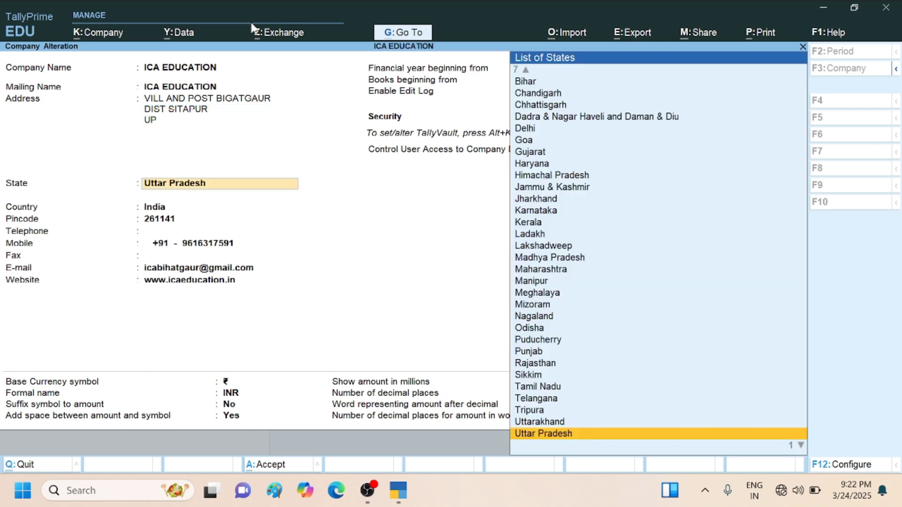
pyautogui.press('Return')
pyautogui.press('Return')
pyautogui.press('Return')
pyautogui.press('Return')
pyautogui.press('Return')
pyautogui.press('Return')
pyautogui.press('Return')
pyautogui.press('Return')
pyautogui.press('Return')
pyautogui.press('Return')
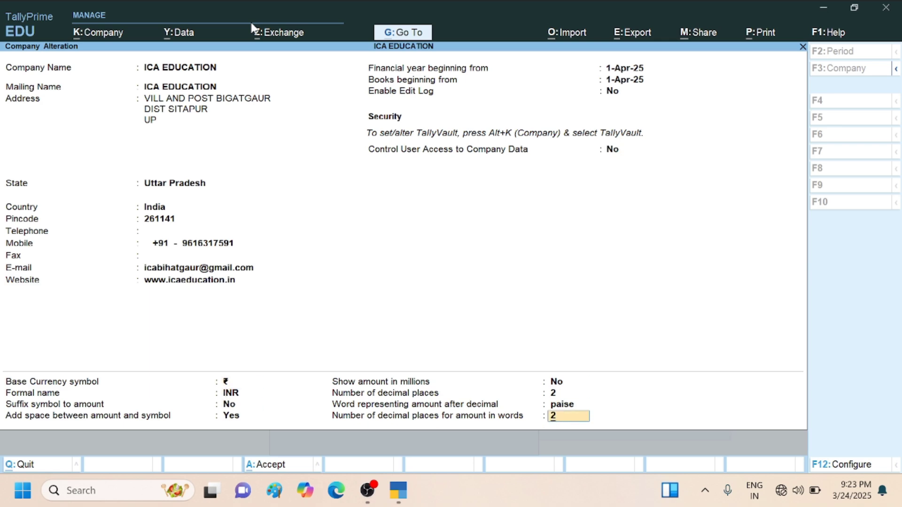
pyautogui.press('Escape')
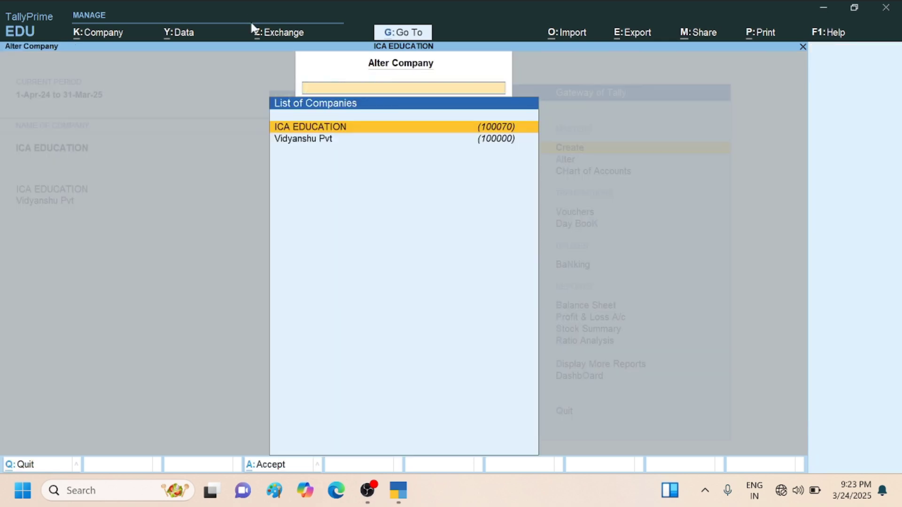
pyautogui.press('Escape')
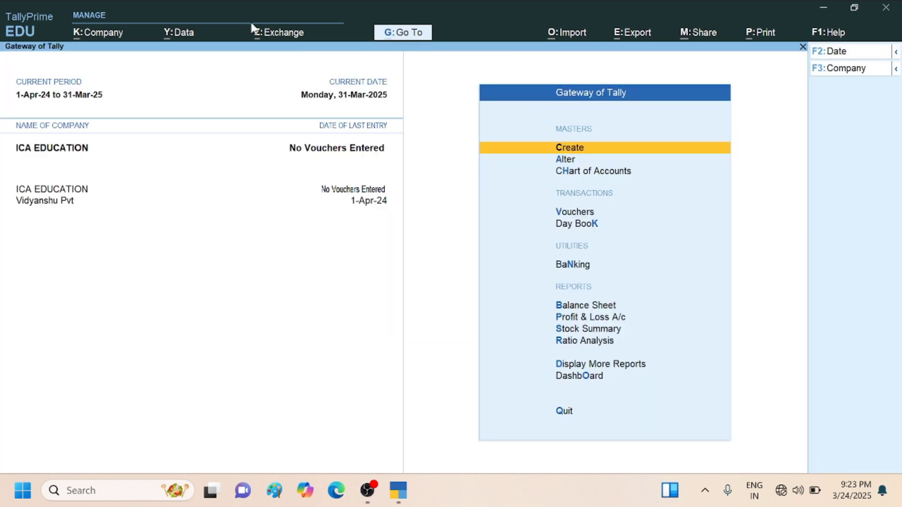
# - Reopen ICA EDUCATION for alteration and delete the company, confirming the deletion
pyautogui.press('Return')
pyautogui.press('Escape')
pyautogui.press('F3')
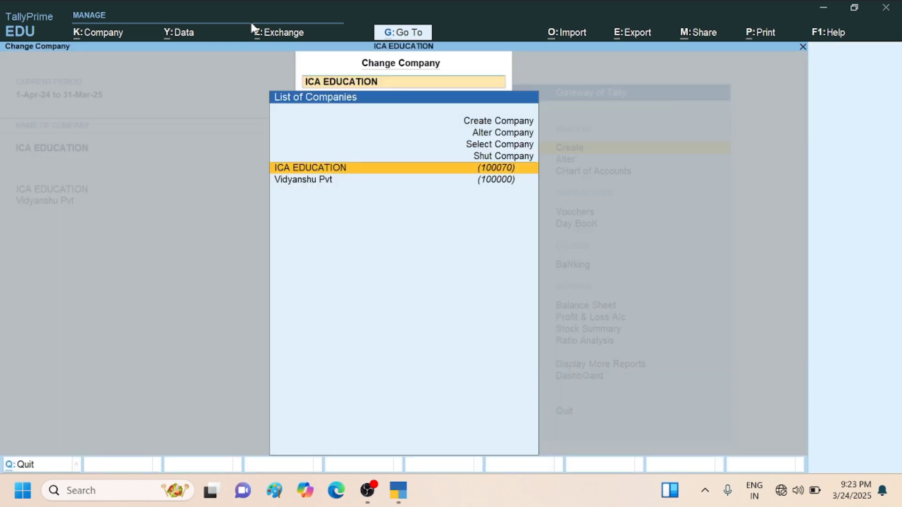
pyautogui.press('Right')
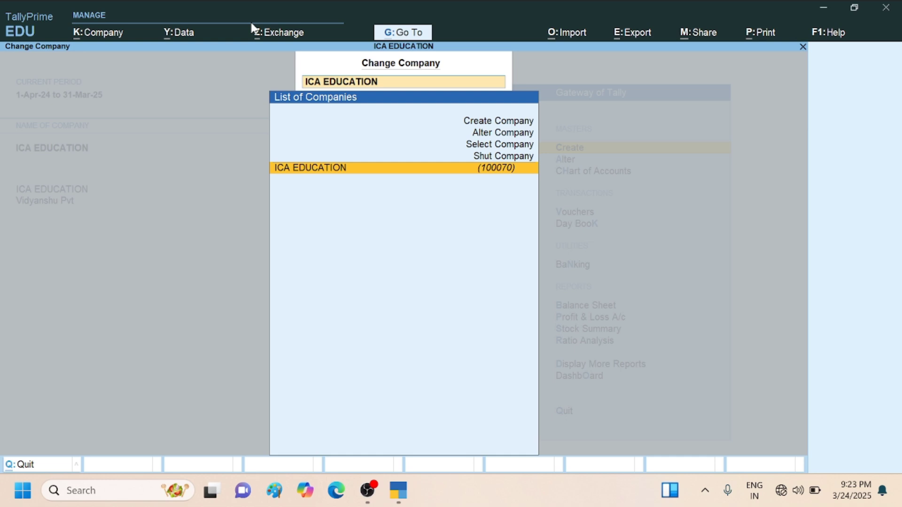
pyautogui.press('Up')
pyautogui.press('Up')
pyautogui.press('Up')
pyautogui.press('Up')
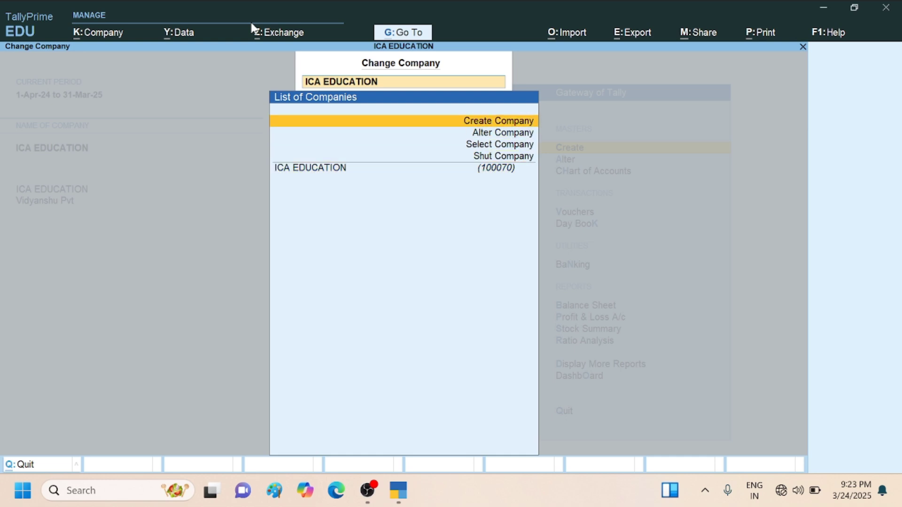
pyautogui.press('Down')
pyautogui.press('Return')
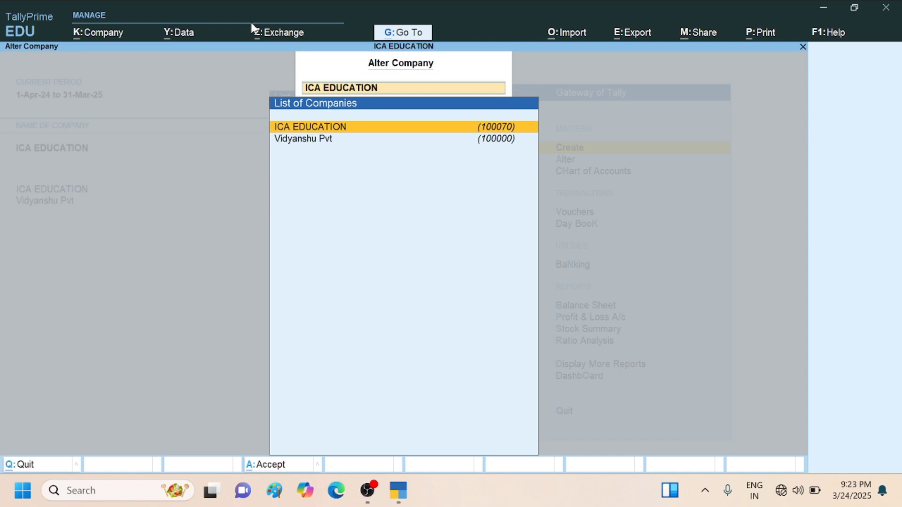
pyautogui.press('Return')
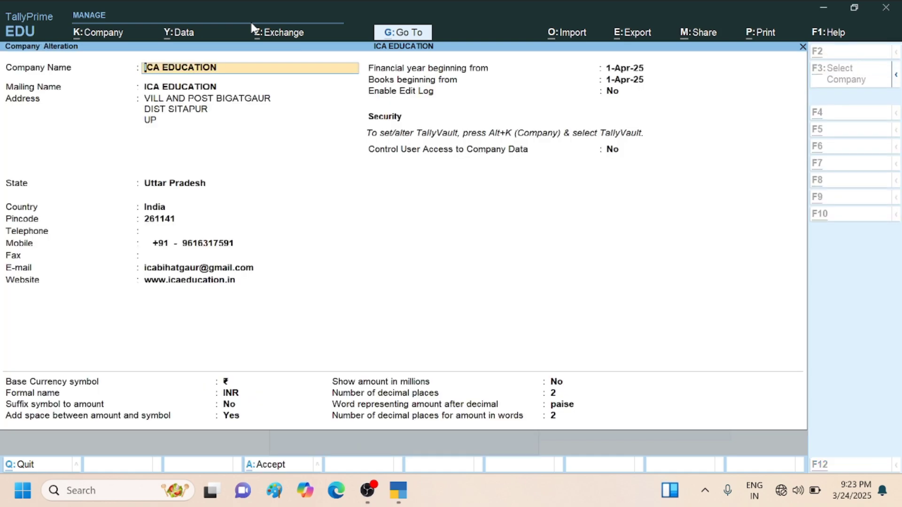
pyautogui.hotkey('alt', 'd')
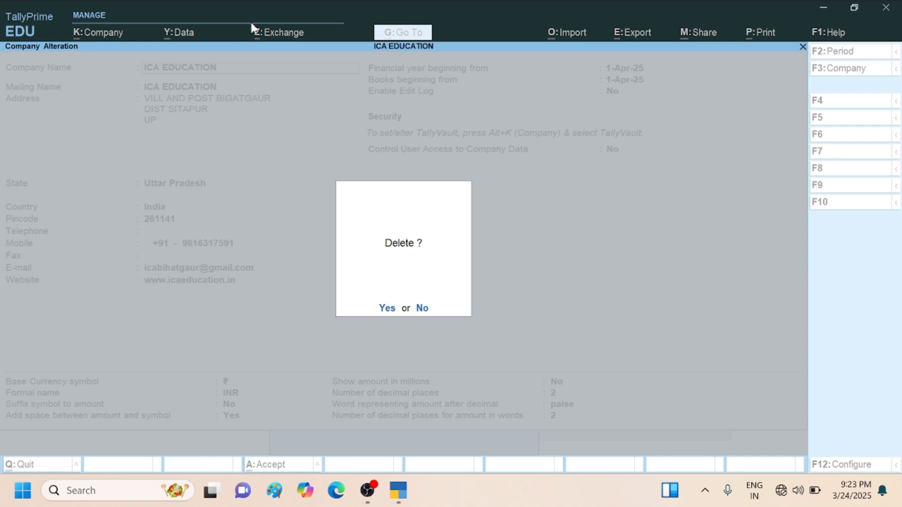
pyautogui.press('y')
pyautogui.press('y')
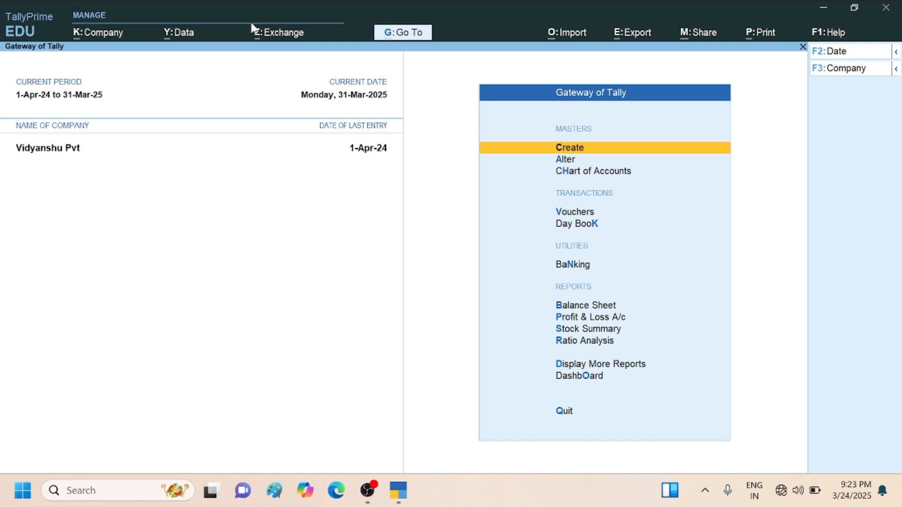
# - Search the list of stored companies for names starting with "i" and check the ICA EDUCATION entries after the deletion
pyautogui.press('F3')
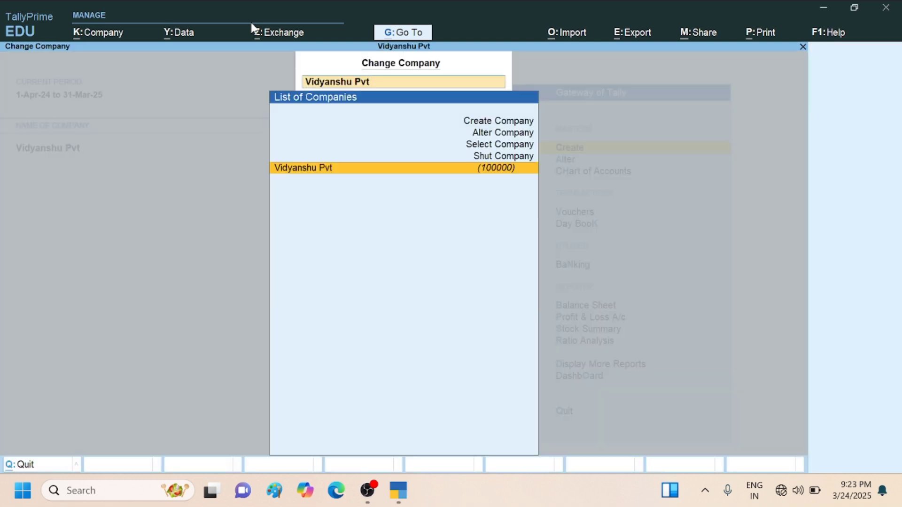
pyautogui.press('Up')
pyautogui.press('Up')
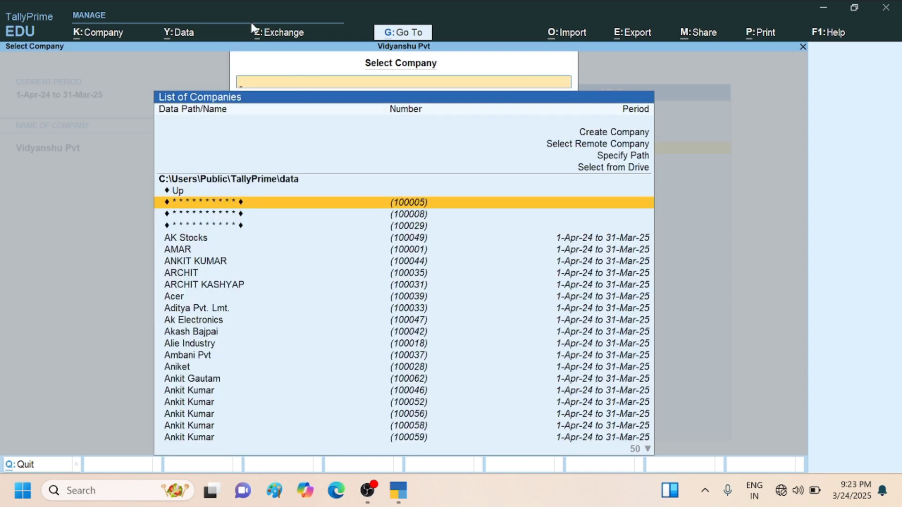
pyautogui.write('i')
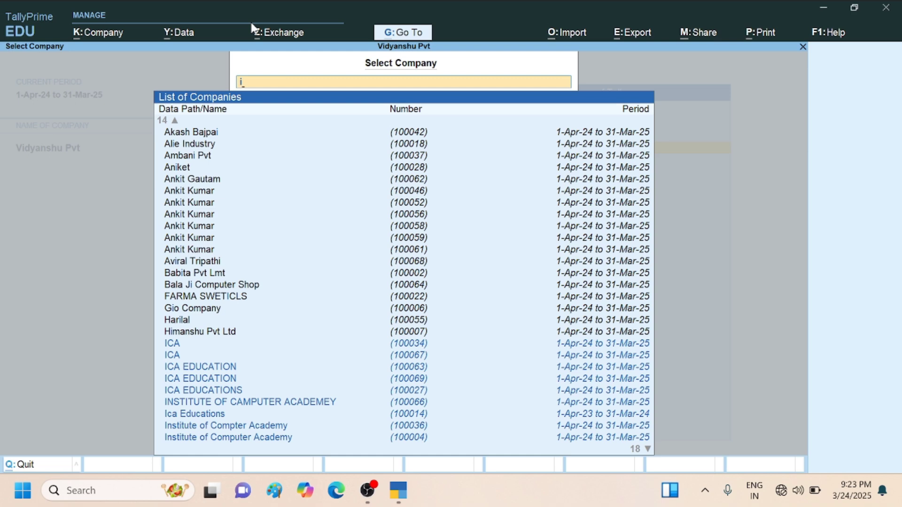
pyautogui.write('ii')
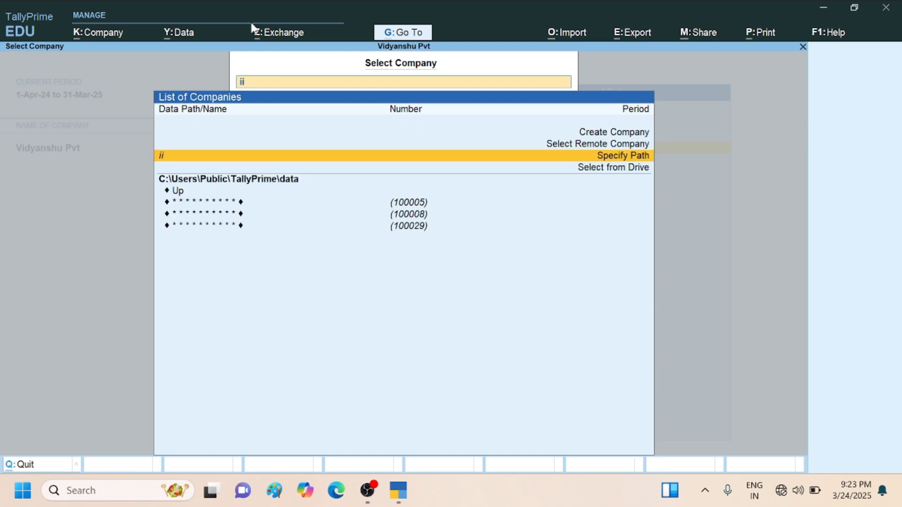
pyautogui.press('BackSpace')
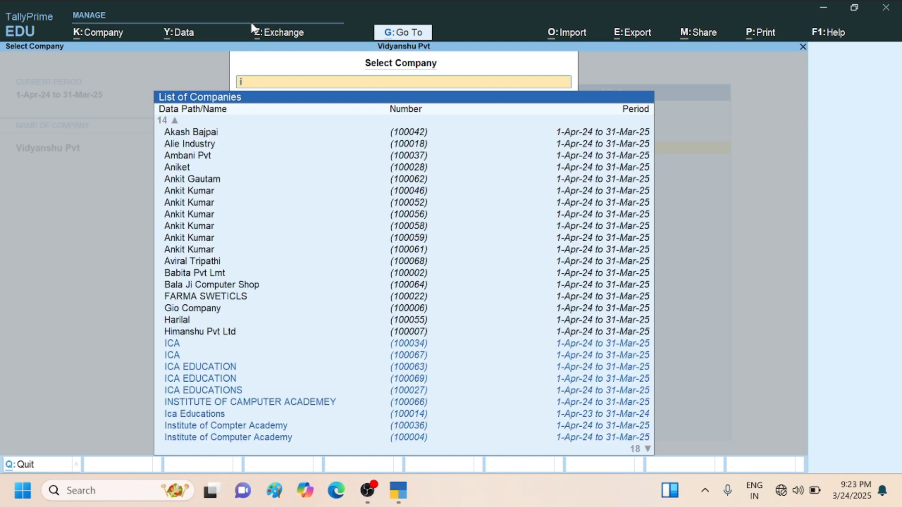
pyautogui.press('Down')
pyautogui.press('Down')
pyautogui.press('Down')
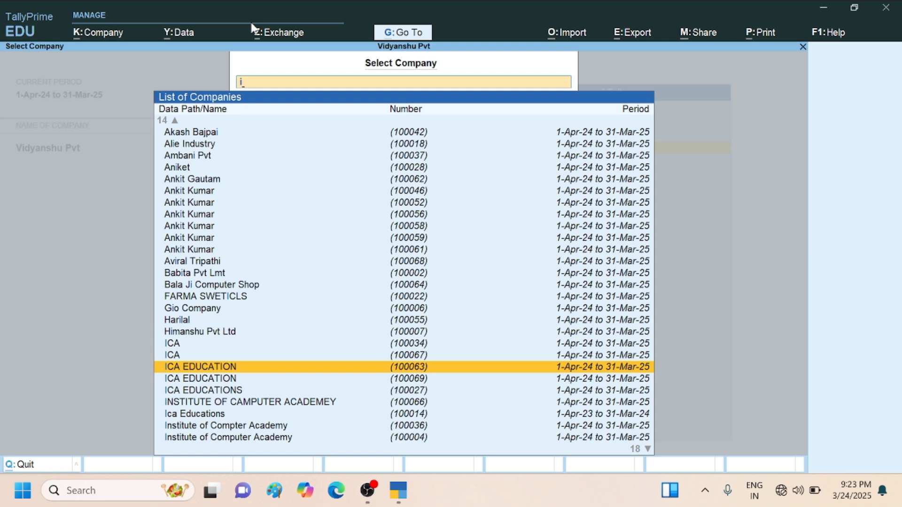
pyautogui.press('Down')
pyautogui.press('Down')
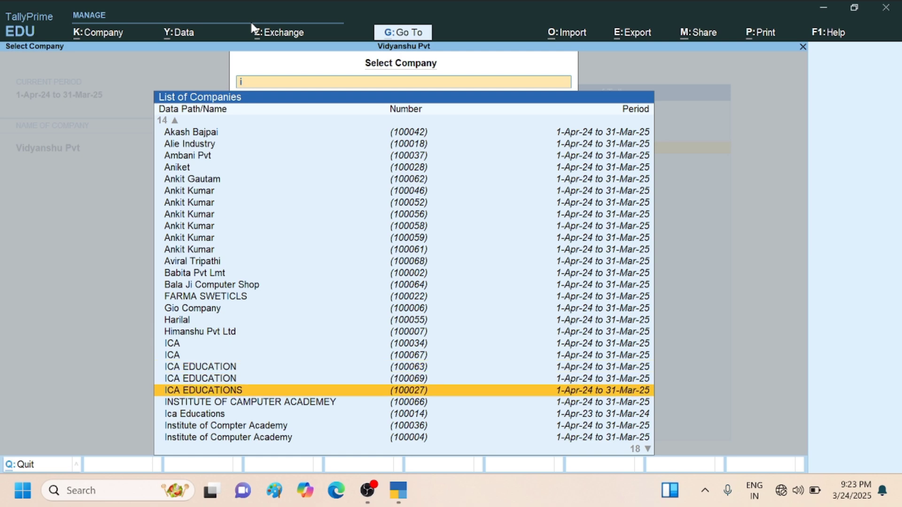